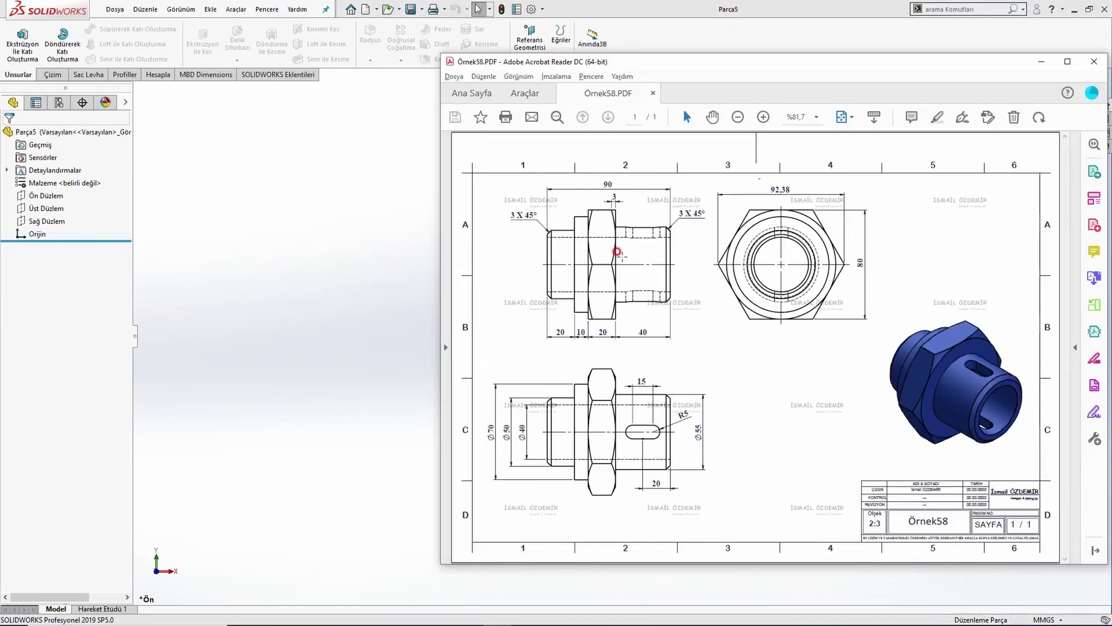
# Step: Start a new sketch on the Front Plane (Ön Düzlem) of the empty part
pyautogui.click(289, 232)
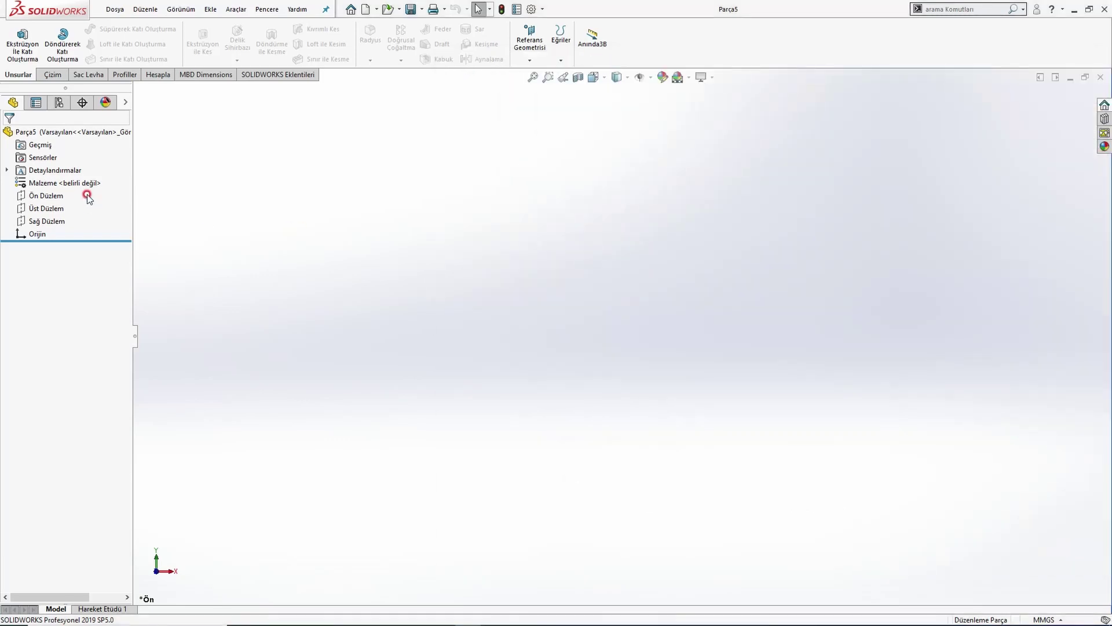
pyautogui.click(58, 195)
pyautogui.click(71, 180)
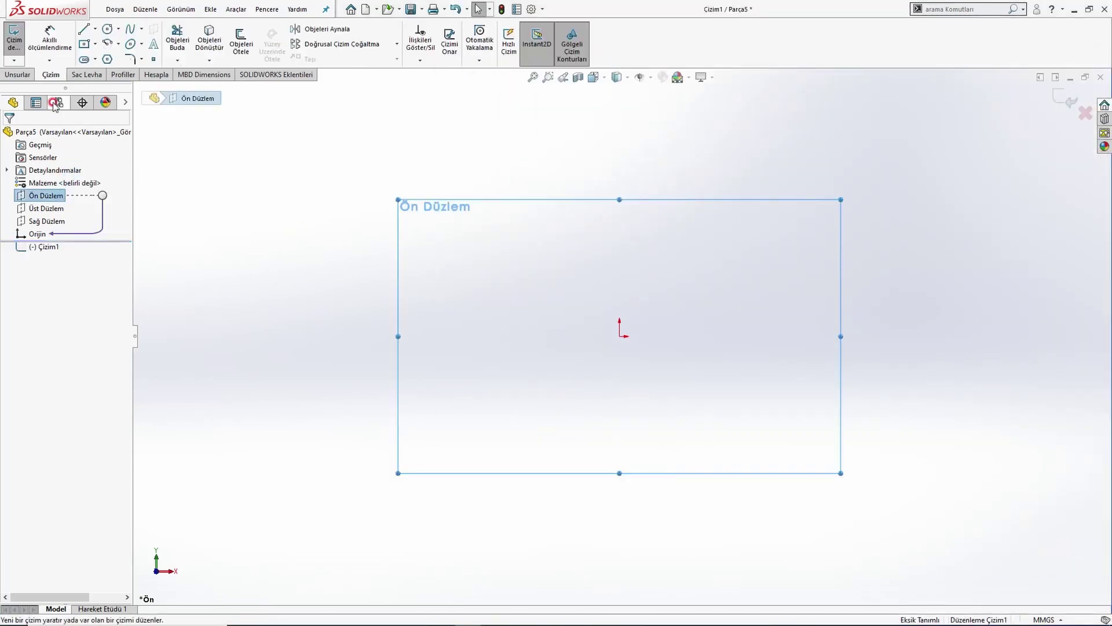
# Step: Draw a horizontal line about 84 mm long starting at the origin and convert it to construction geometry
pyautogui.click(84, 30)
pyautogui.click(618, 336)
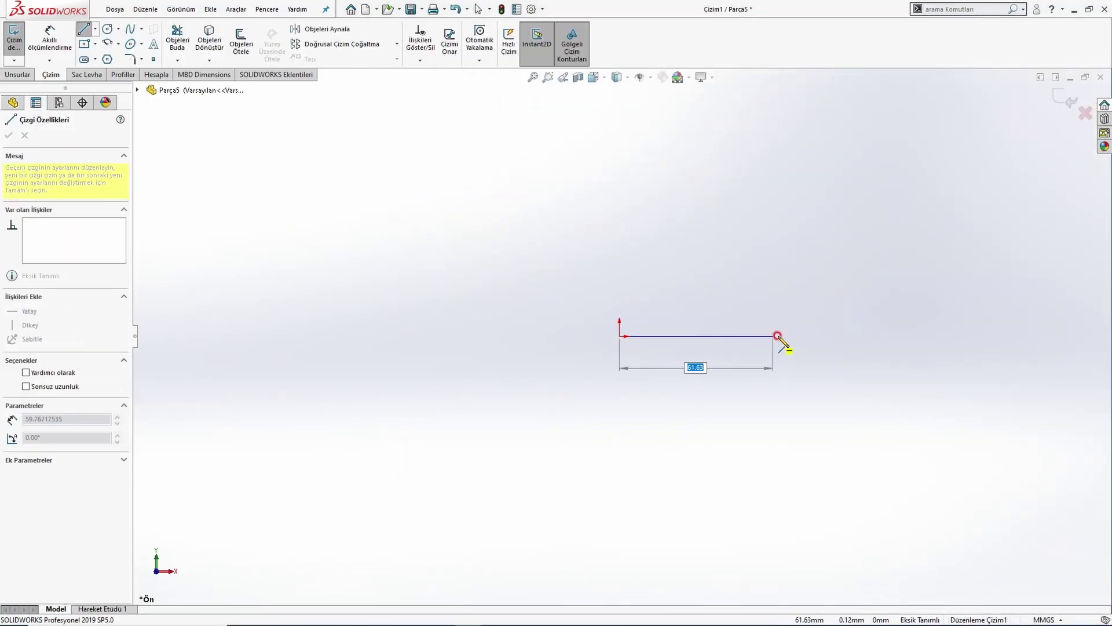
pyautogui.click(830, 336)
pyautogui.press('Escape')
pyautogui.moveTo(794, 360); pyautogui.dragTo(759, 309)
pyautogui.click(857, 286)
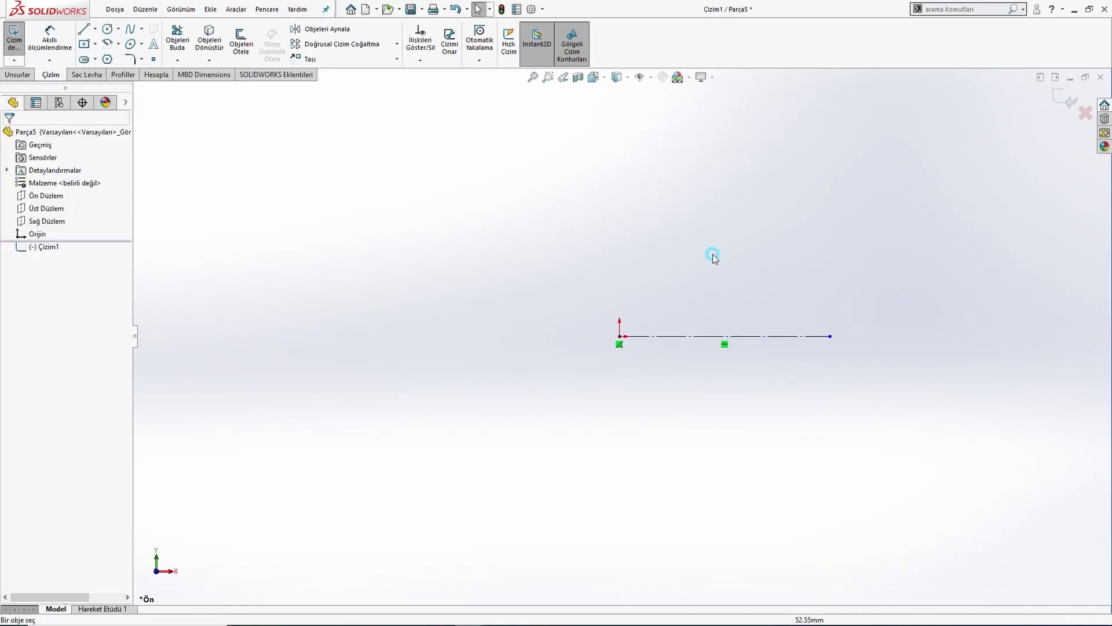
# Step: Dimension the construction line's length as 90 mm
pyautogui.click(63, 41)
pyautogui.click(672, 335)
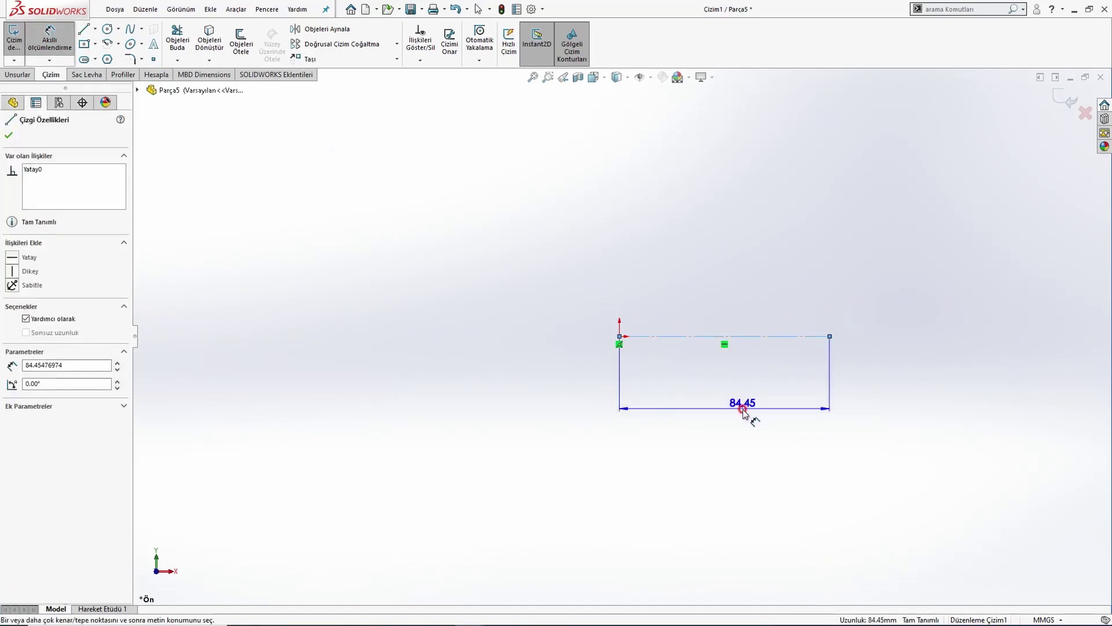
pyautogui.click(741, 412)
pyautogui.write('90')
pyautogui.press('Return')
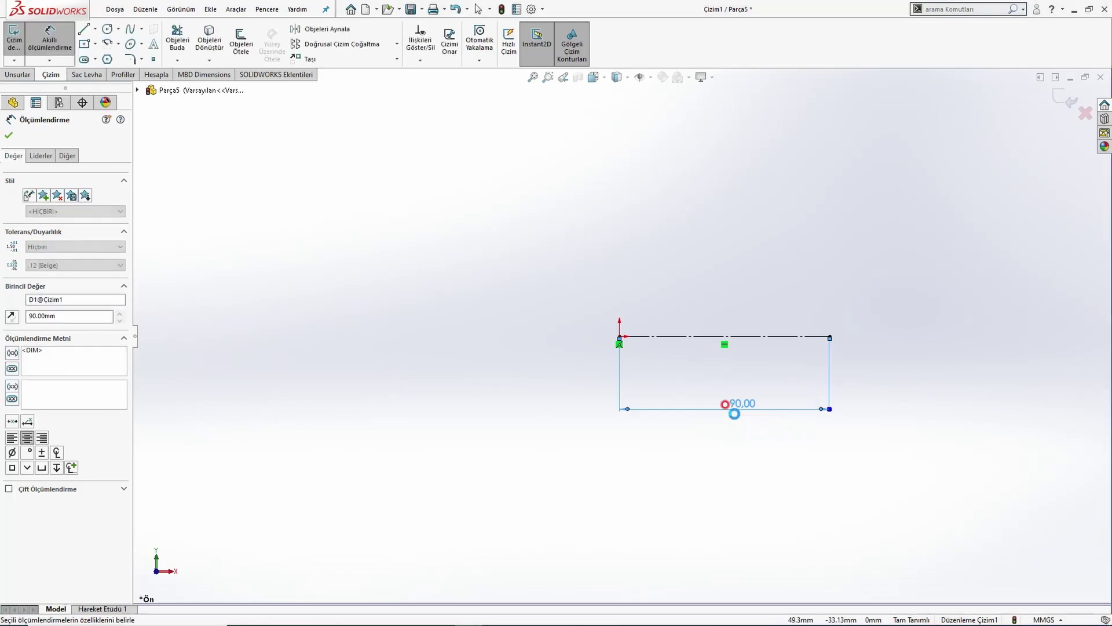
pyautogui.press('Escape')
# Step: Following the PDF drawing, sketch a closed stepped profile about 90 mm long above the construction line, with a raised collar between two lower sections
pyautogui.hotkey('alt', 'Tab')
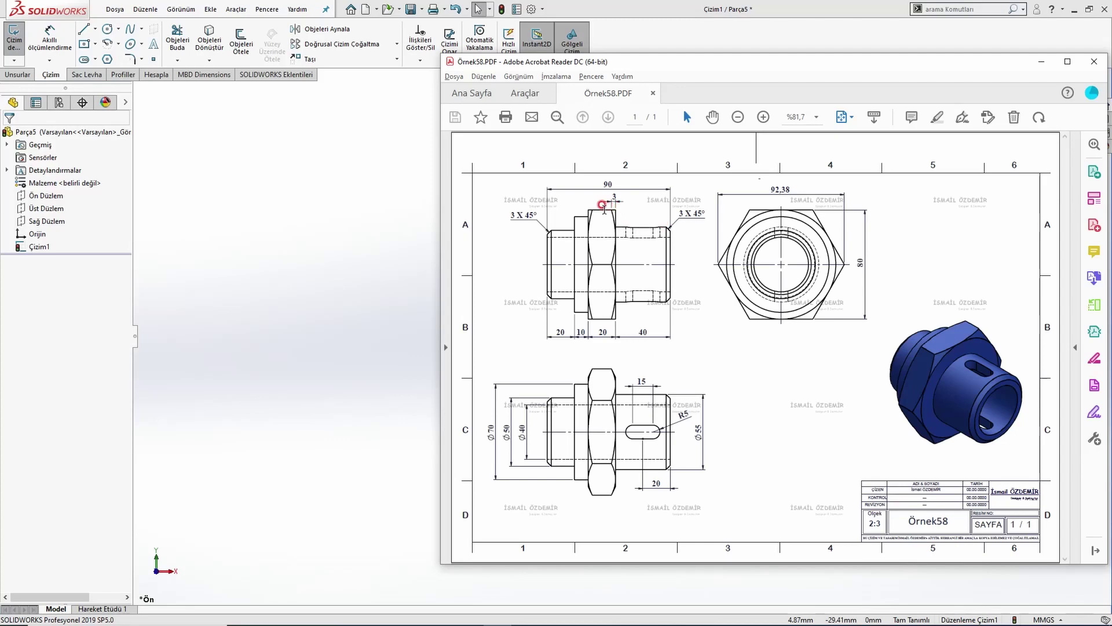
pyautogui.click(313, 234)
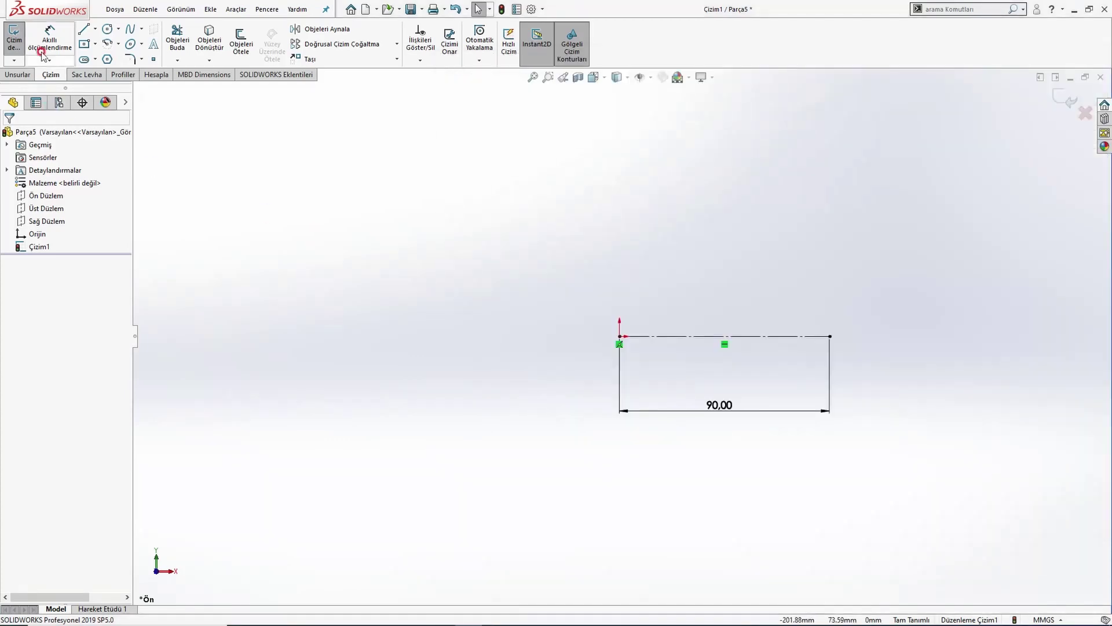
pyautogui.click(83, 29)
pyautogui.click(618, 287)
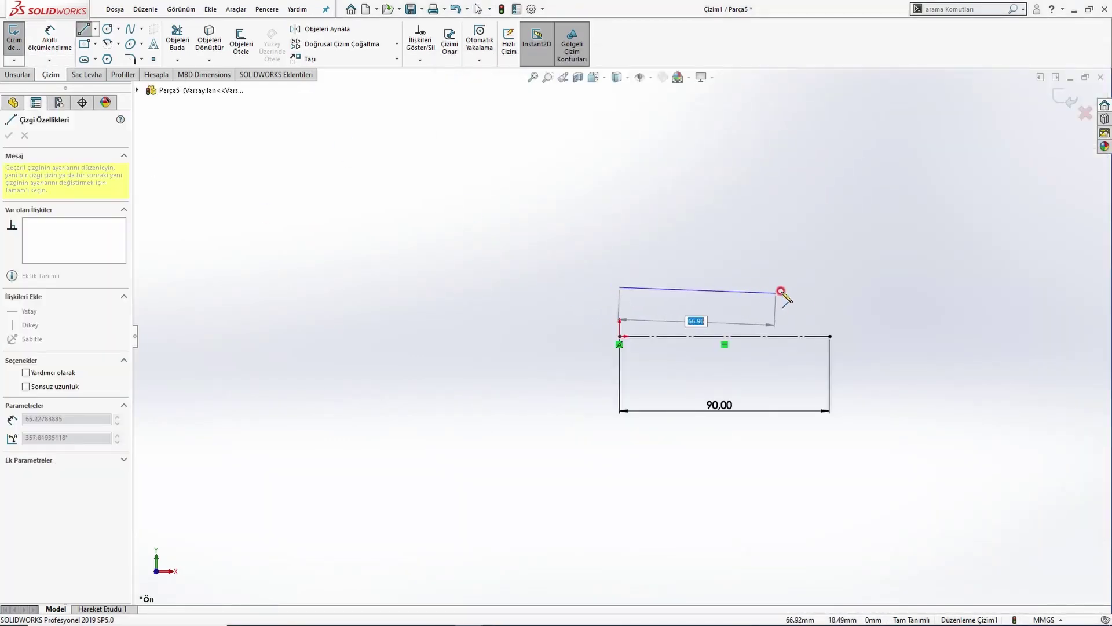
pyautogui.click(830, 286)
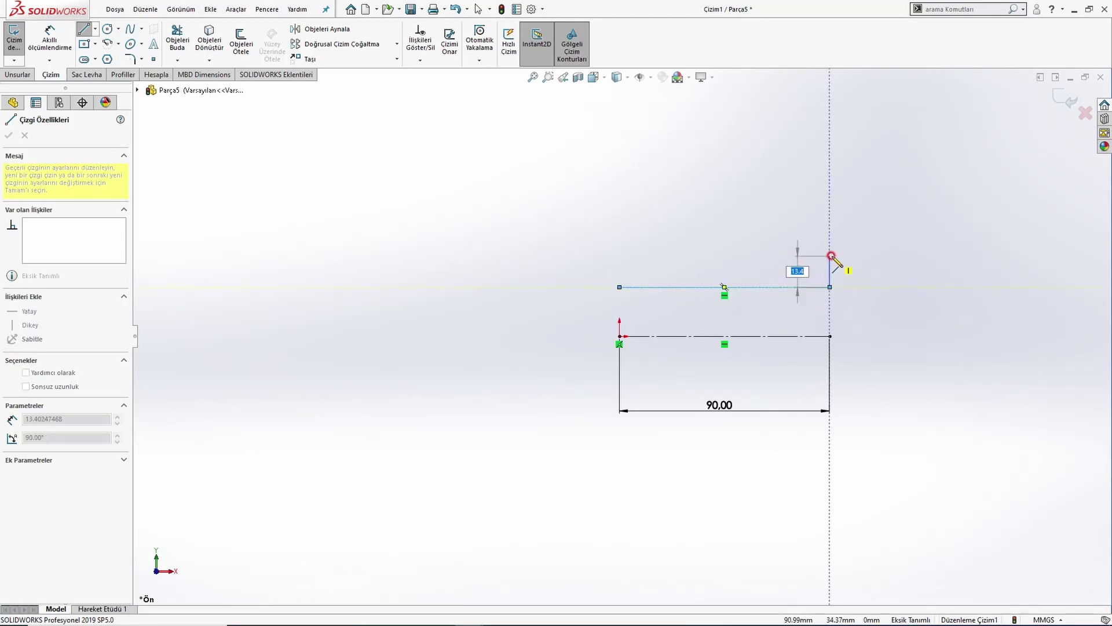
pyautogui.click(831, 255)
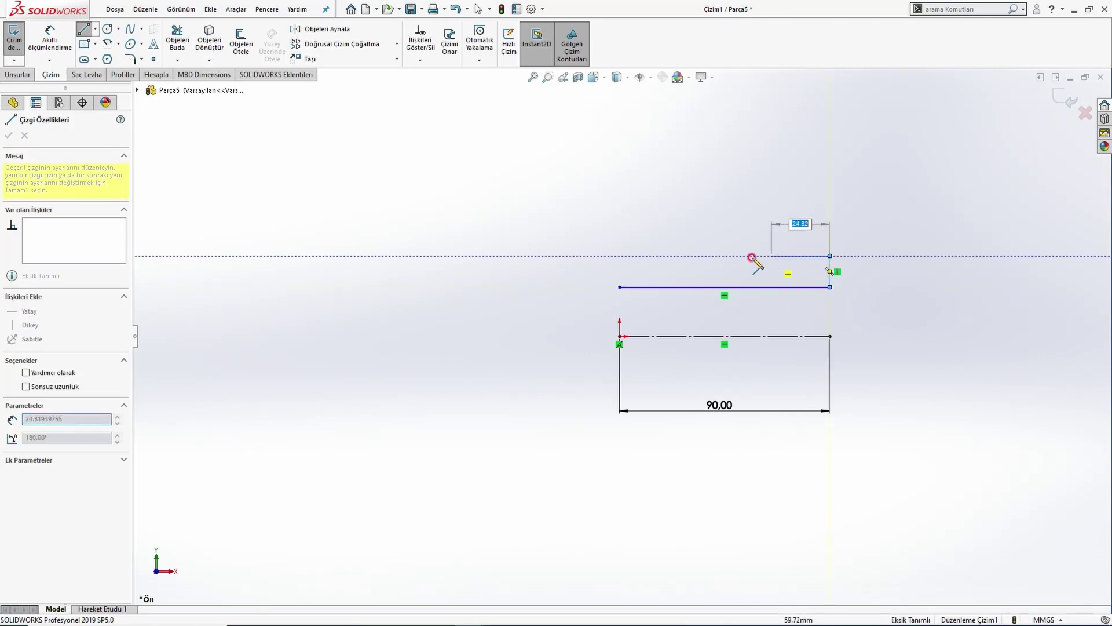
pyautogui.click(724, 255)
pyautogui.click(724, 226)
pyautogui.click(688, 226)
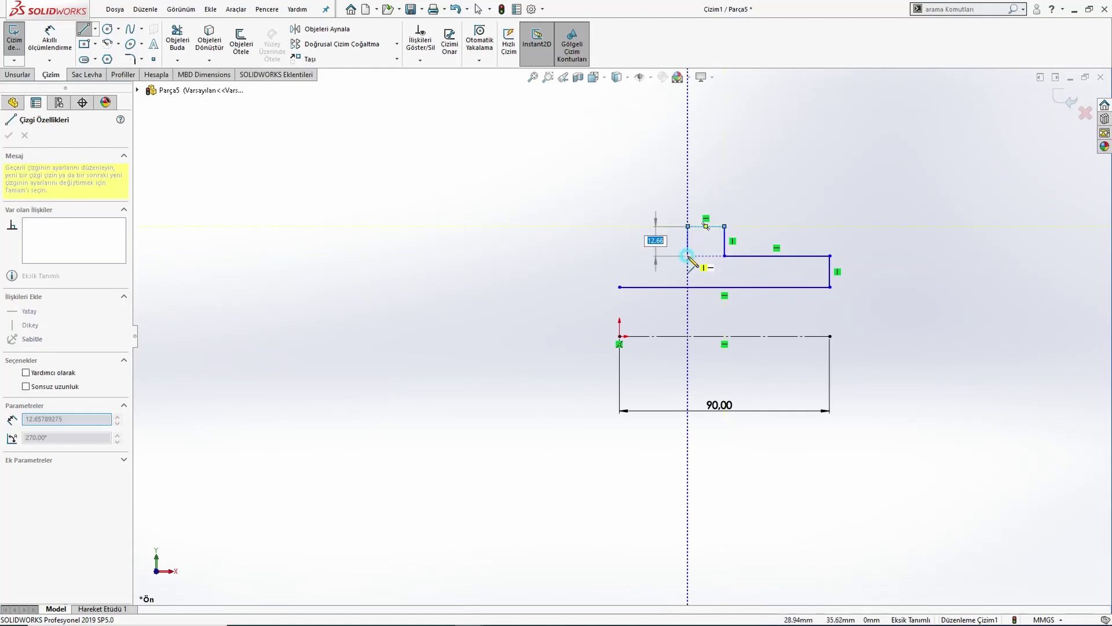
pyautogui.click(688, 271)
pyautogui.click(619, 271)
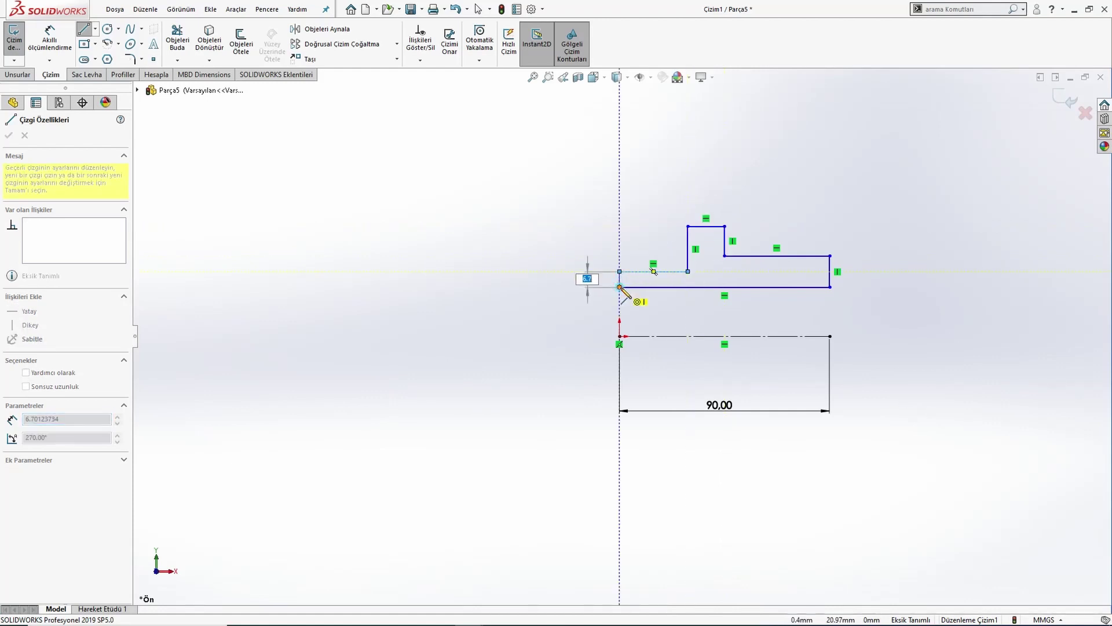
pyautogui.click(619, 287)
pyautogui.press('Escape')
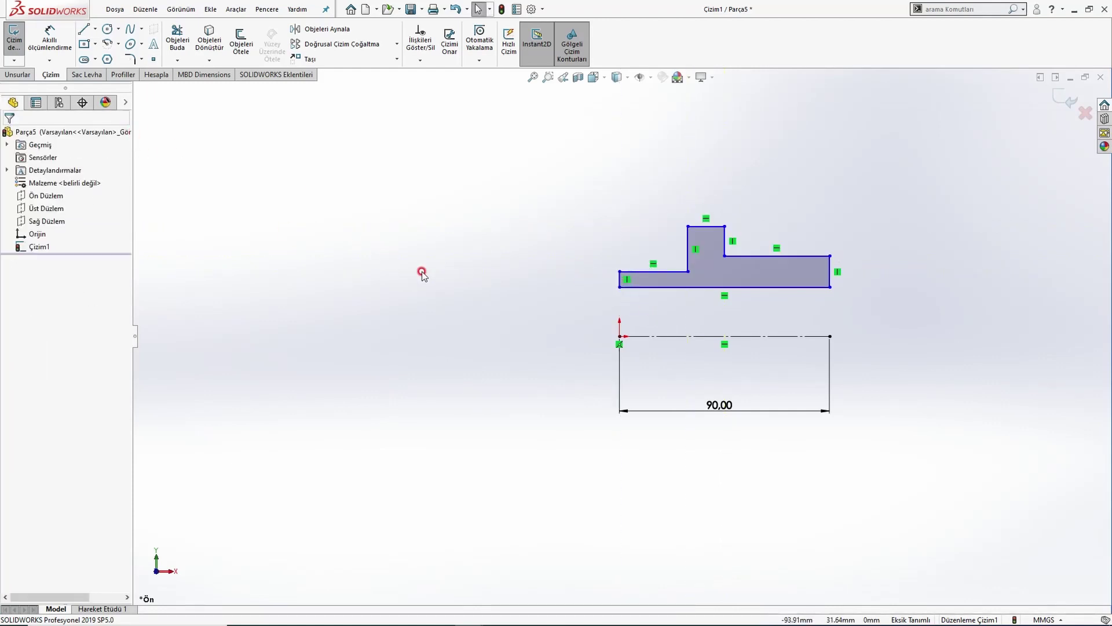
# Step: Add a vertical relation between the profile's lower left corner and the origin
pyautogui.moveTo(619, 287); pyautogui.dragTo(644, 291)
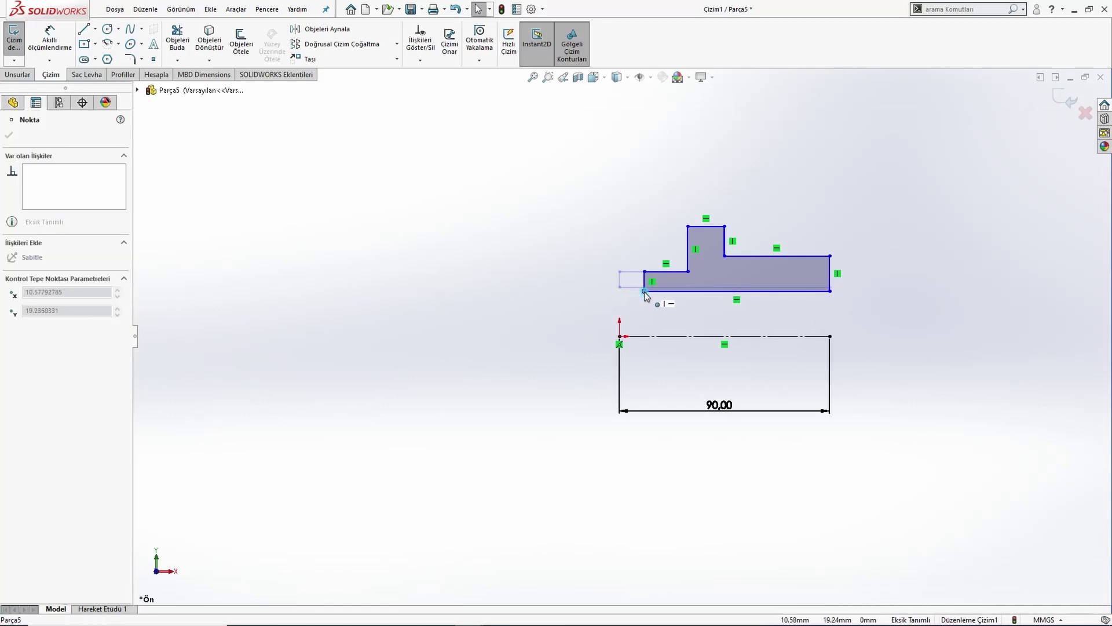
pyautogui.keyDown('ctrl'); pyautogui.click(620, 335); pyautogui.keyUp('ctrl')
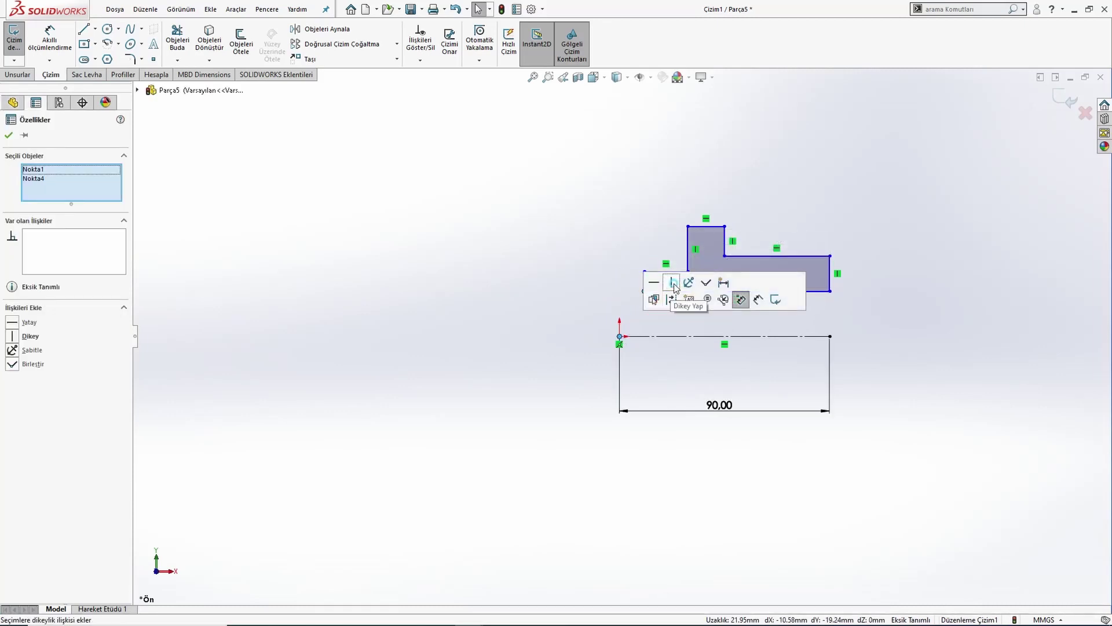
pyautogui.click(672, 282)
pyautogui.click(616, 241)
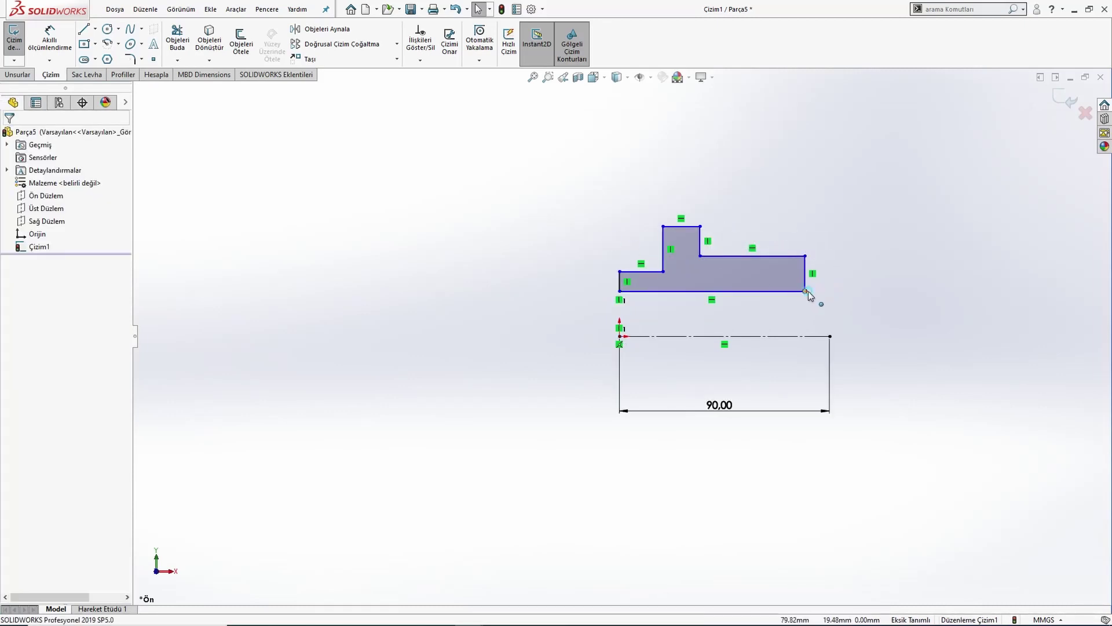
# Step: Add a vertical relation between the profile's lower right corner and the right endpoint of the construction line
pyautogui.moveTo(805, 291); pyautogui.dragTo(968, 297)
pyautogui.keyDown('ctrl'); pyautogui.click(830, 336); pyautogui.keyUp('ctrl')
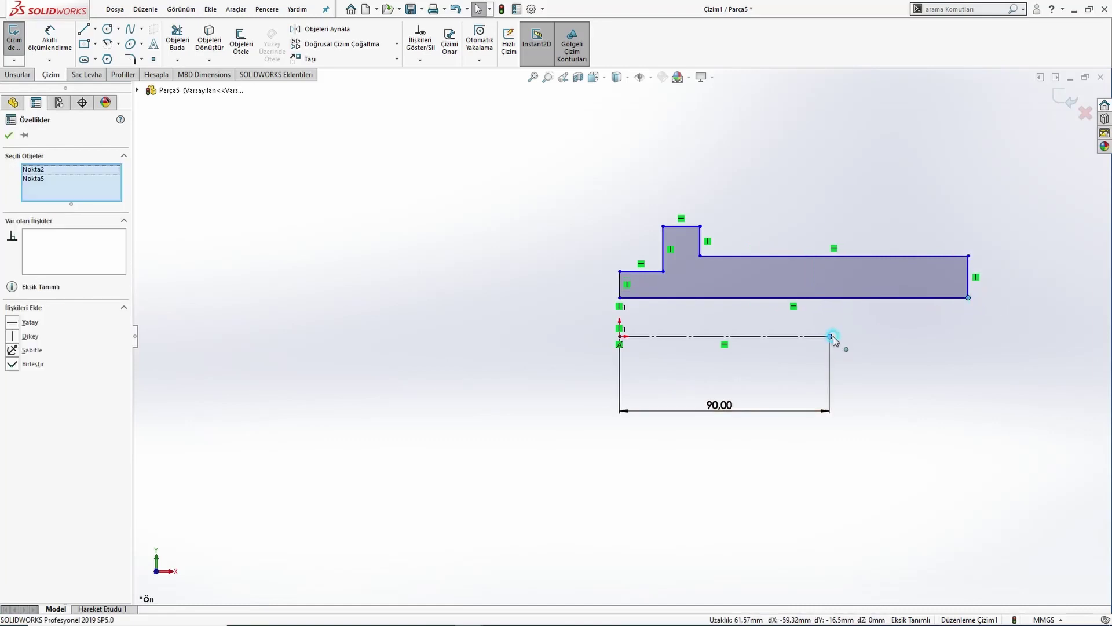
pyautogui.click(881, 283)
pyautogui.click(887, 377)
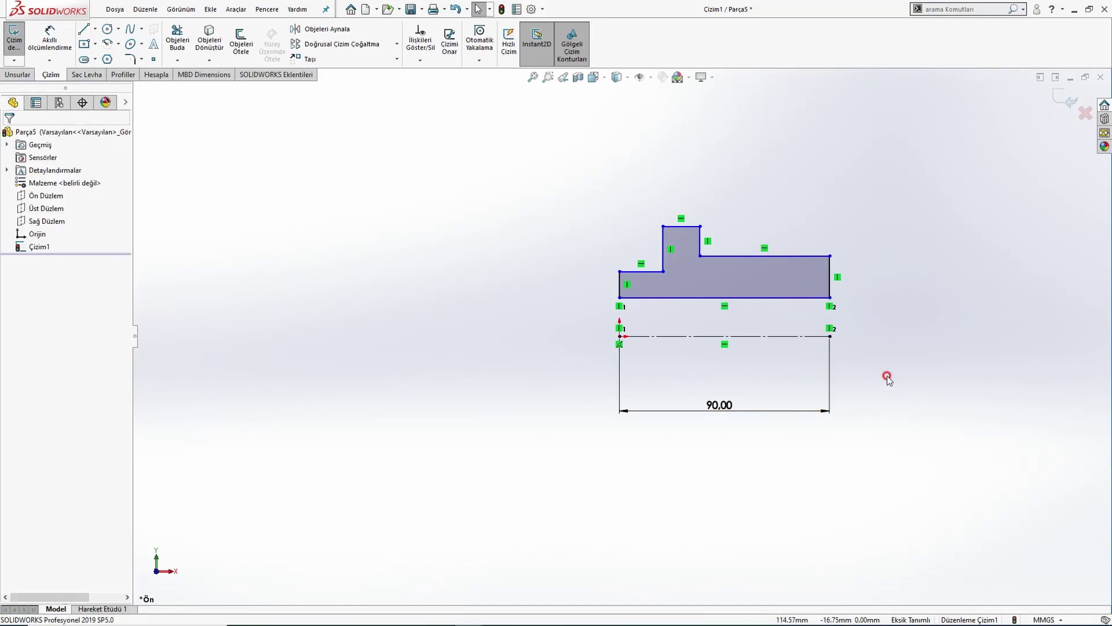
# Step: Check the diameters in the PDF drawing and dimension the profile's inner edge as a 40 mm diameter about the construction line
pyautogui.hotkey('alt', 'Tab')
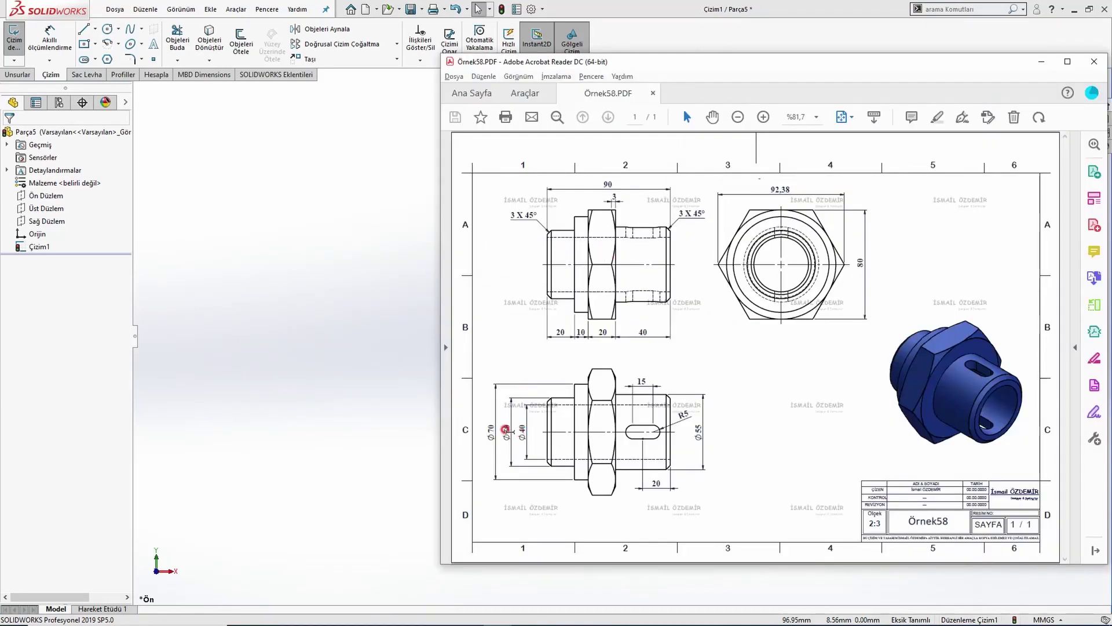
pyautogui.click(348, 358)
pyautogui.click(49, 35)
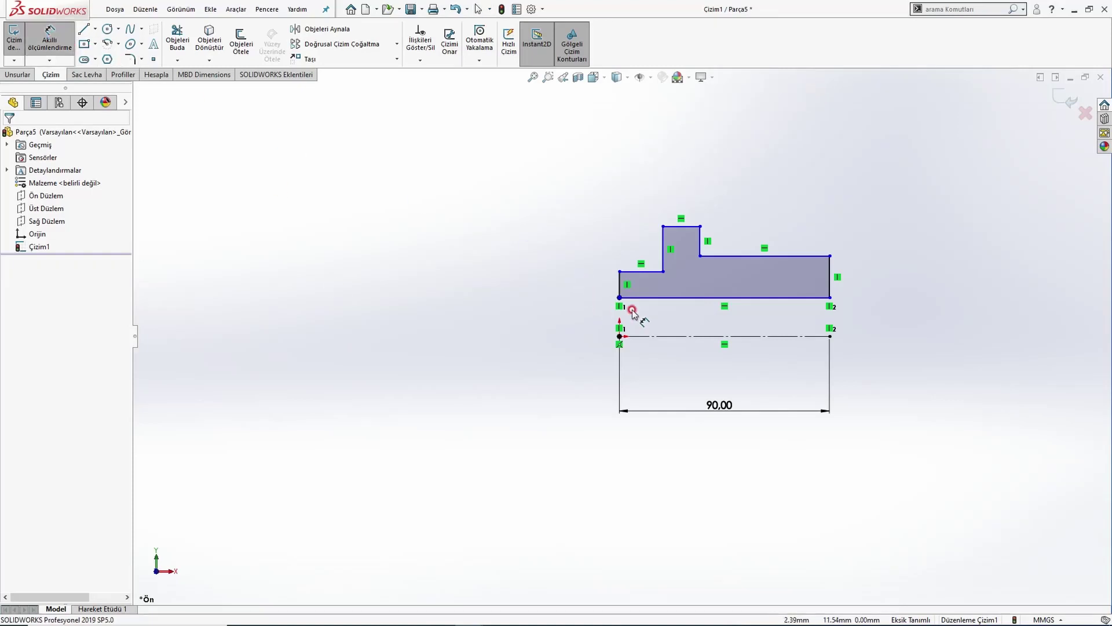
pyautogui.click(646, 298)
pyautogui.click(651, 336)
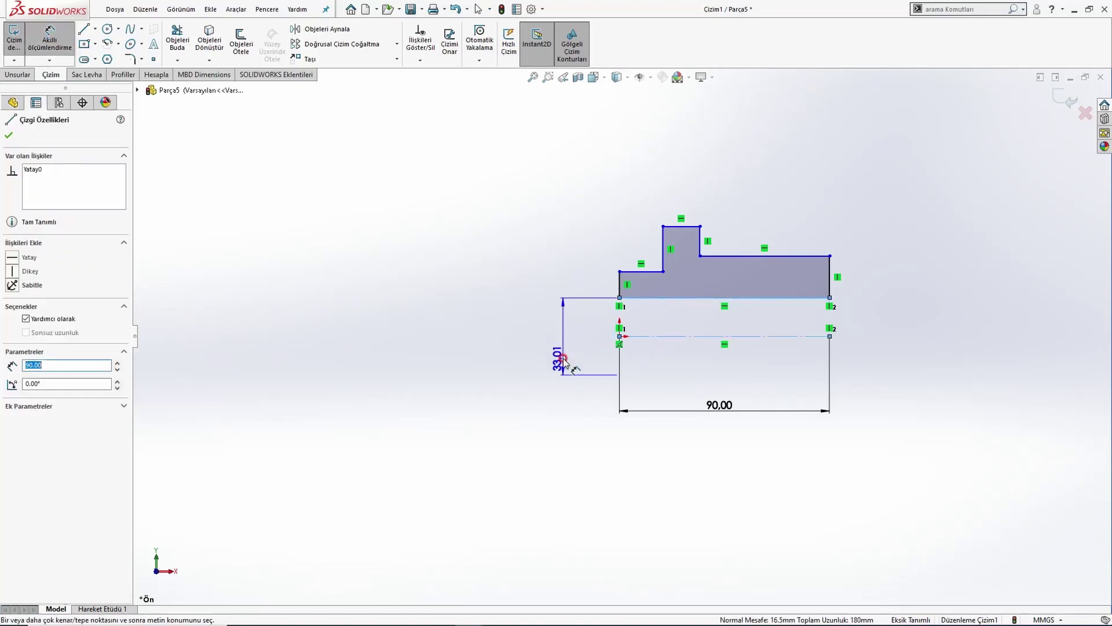
pyautogui.click(553, 353)
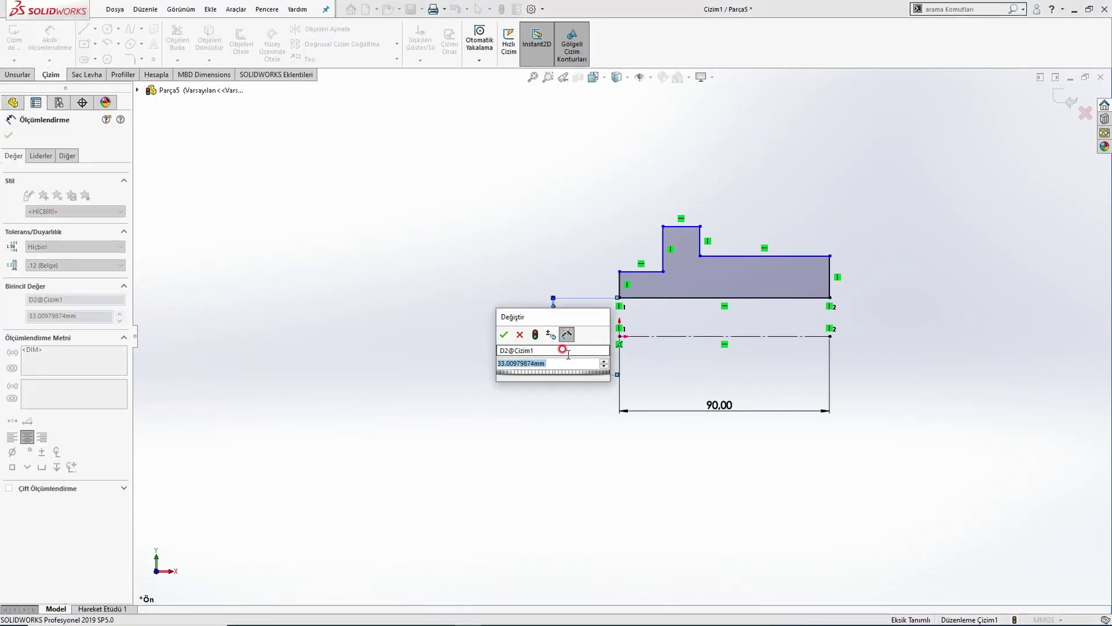
pyautogui.write('40')
pyautogui.press('Return')
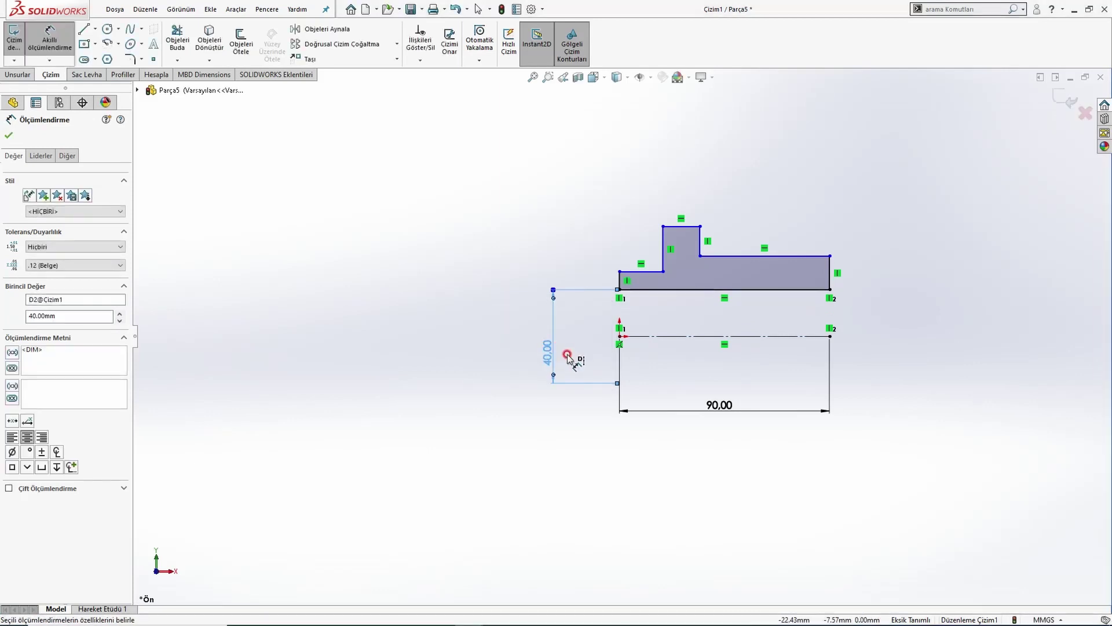
# Step: Dimension the top edge of the left step as a 50 mm diameter about the construction line
pyautogui.click(640, 271)
pyautogui.click(502, 342)
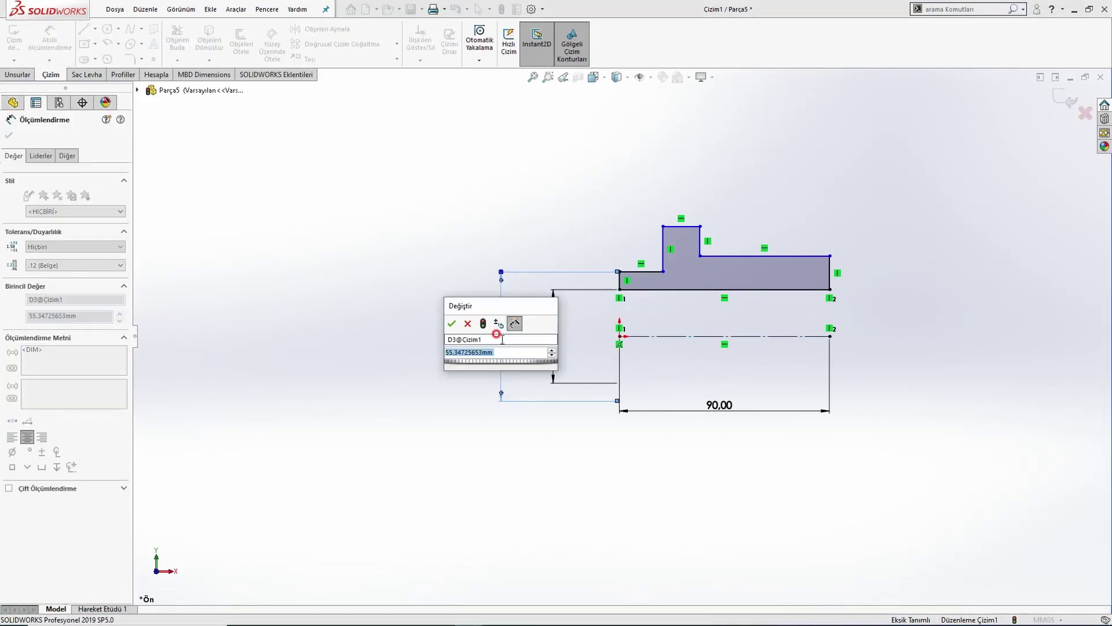
pyautogui.write('50')
pyautogui.press('Return')
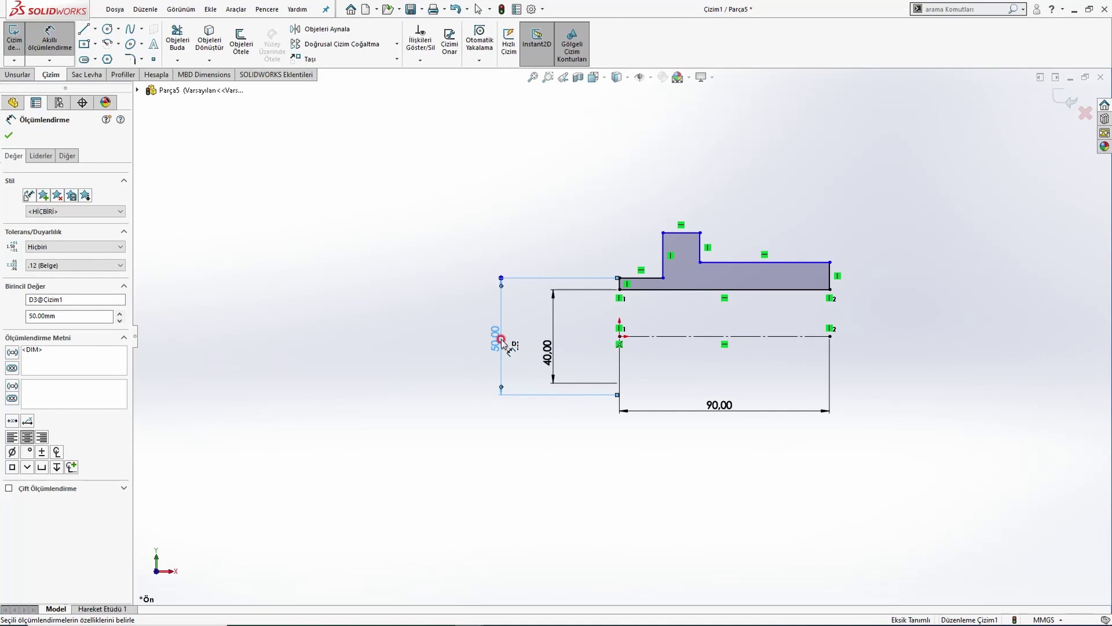
# Step: Dimension the collar's top edge as a 70 mm diameter about the construction line
pyautogui.click(678, 234)
pyautogui.click(456, 338)
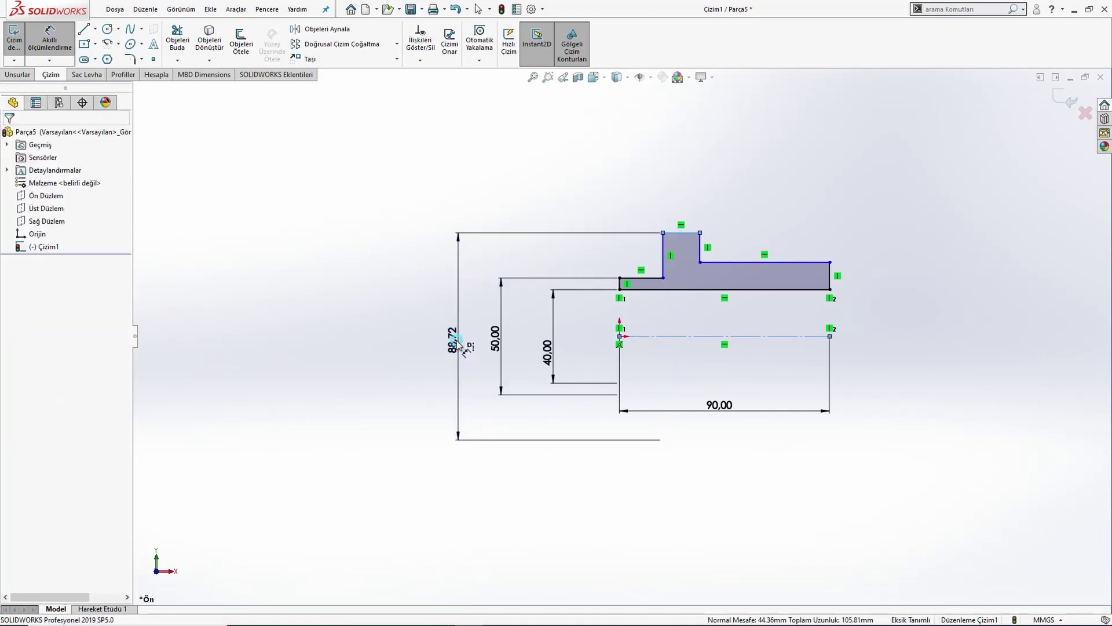
pyautogui.write('70')
pyautogui.press('Return')
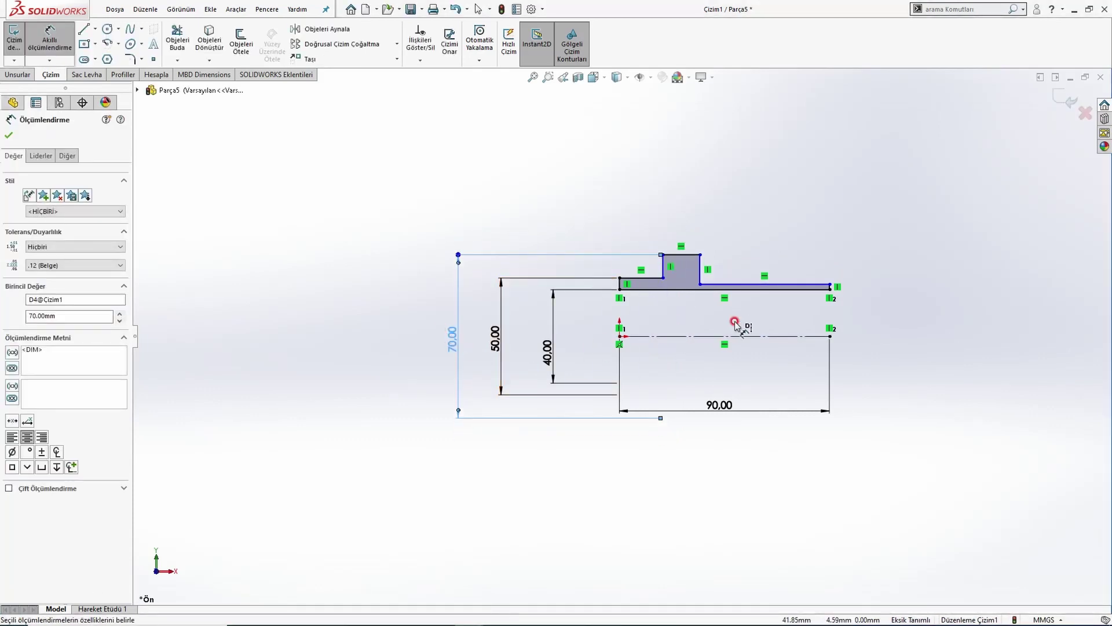
# Step: Dimension the top edge of the long right section as a 55 mm diameter about the construction line
pyautogui.click(795, 288)
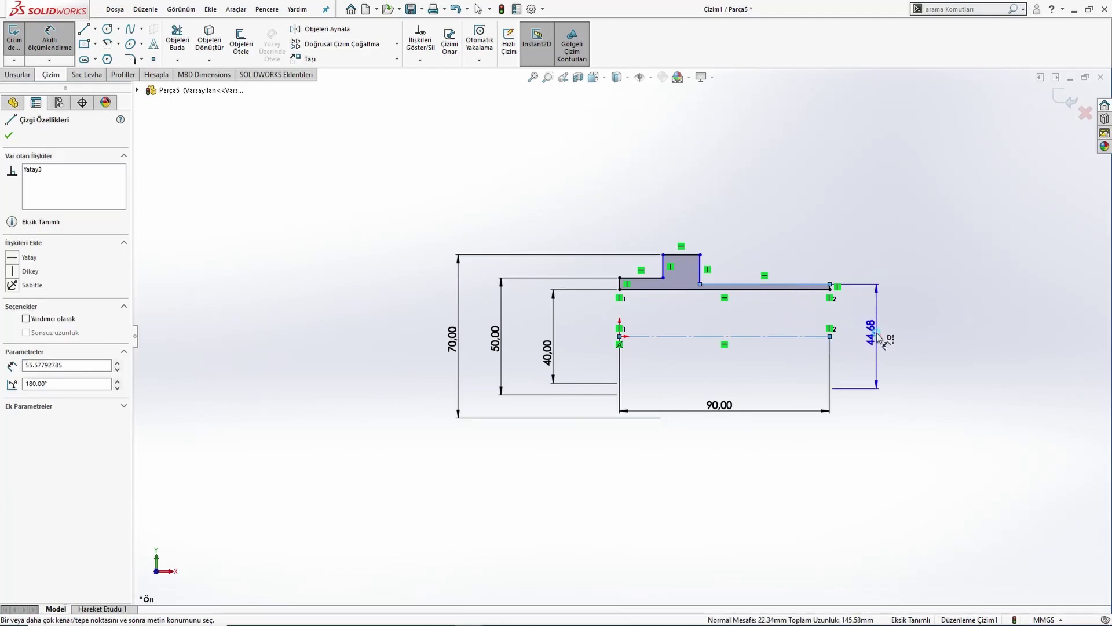
pyautogui.click(876, 339)
pyautogui.write('55')
pyautogui.press('Return')
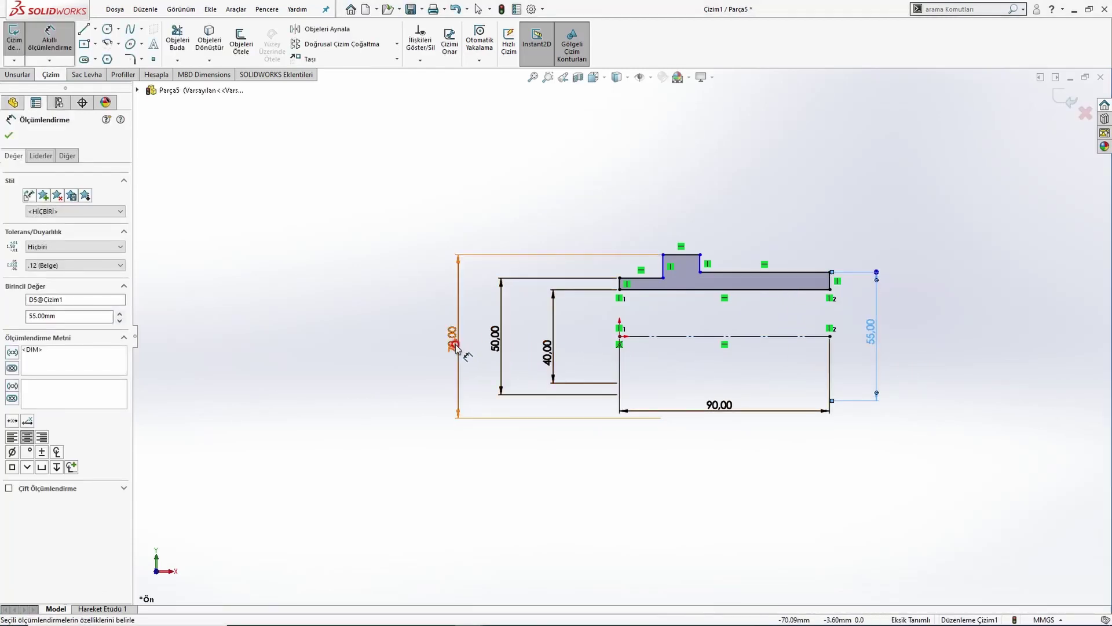
# Step: Check the lengths in the PDF drawing and dimension the left step's length as 20 mm
pyautogui.hotkey('alt', 'Tab')
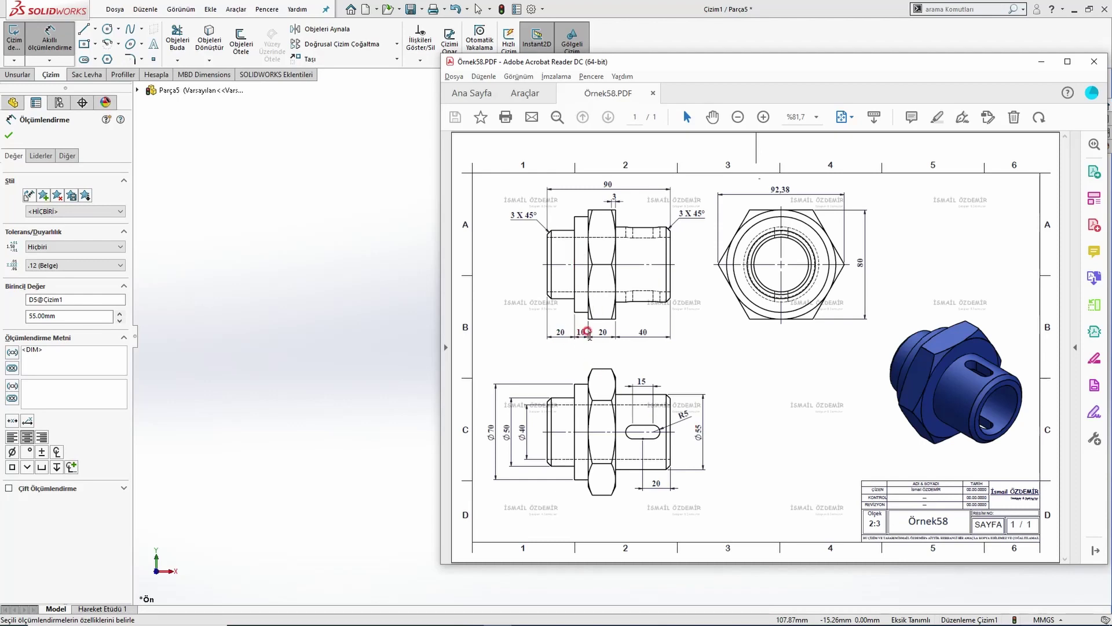
pyautogui.click(365, 288)
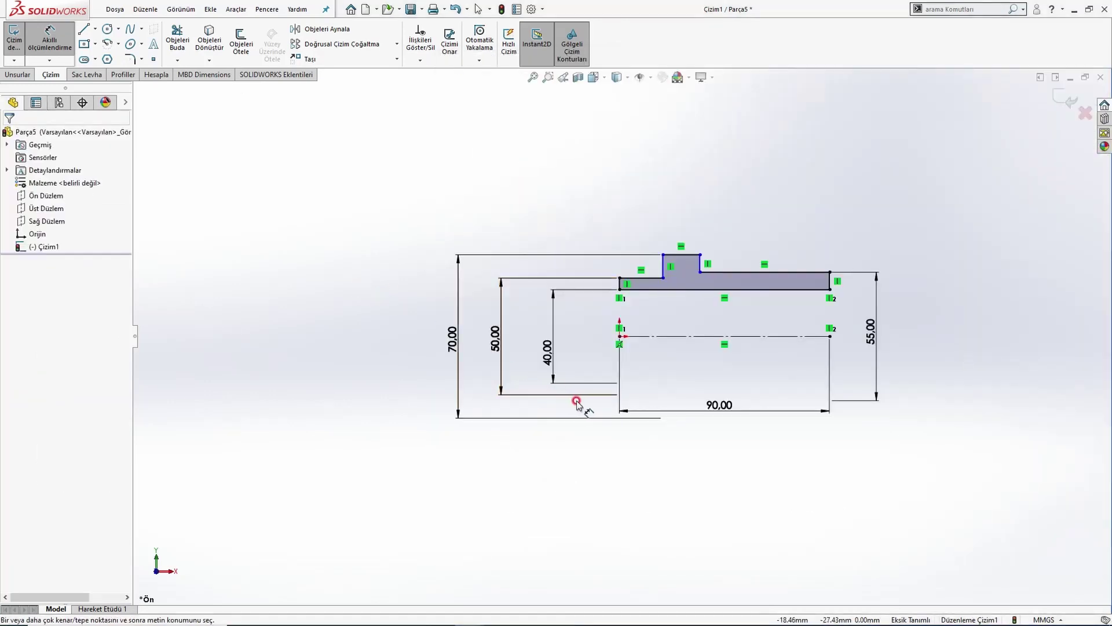
pyautogui.click(646, 282)
pyautogui.click(644, 207)
pyautogui.write('20')
pyautogui.press('Return')
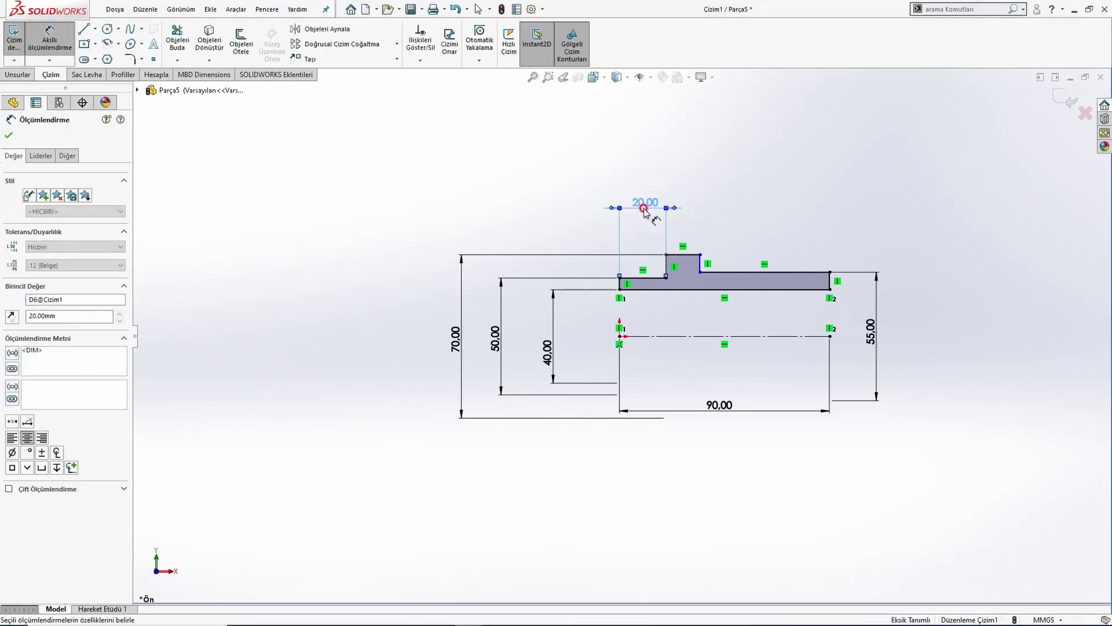
# Step: Dimension the collar's width as 10 mm
pyautogui.click(681, 256)
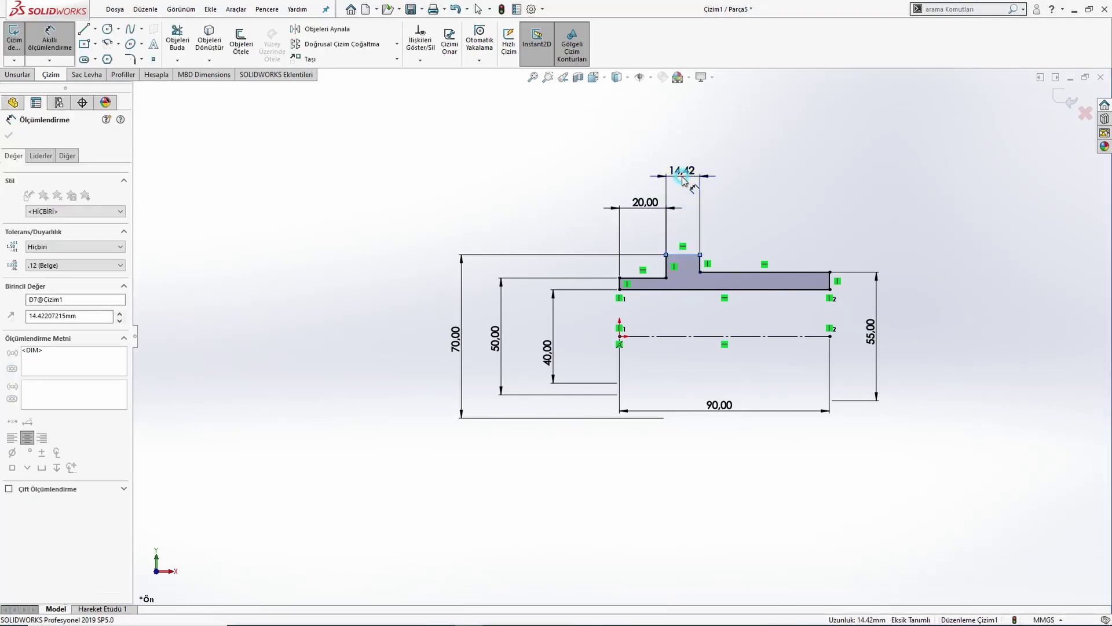
pyautogui.click(682, 177)
pyautogui.write('10')
pyautogui.press('Return')
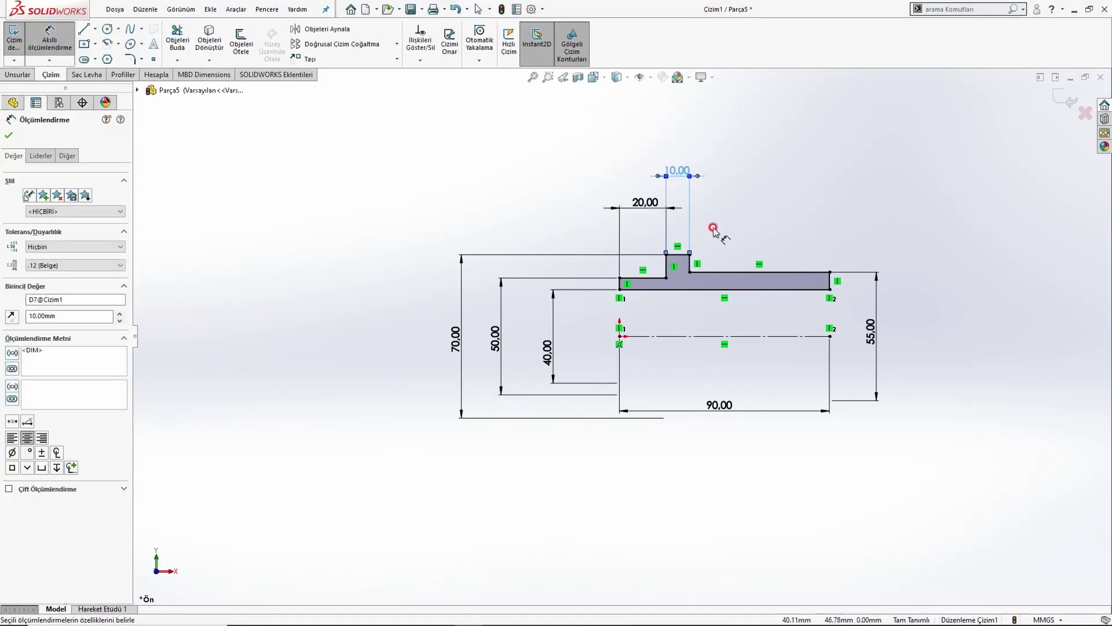
# Step: Check the section lengths in the PDF drawing against the length of the sketch's long right section
pyautogui.hotkey('alt', 'Tab')
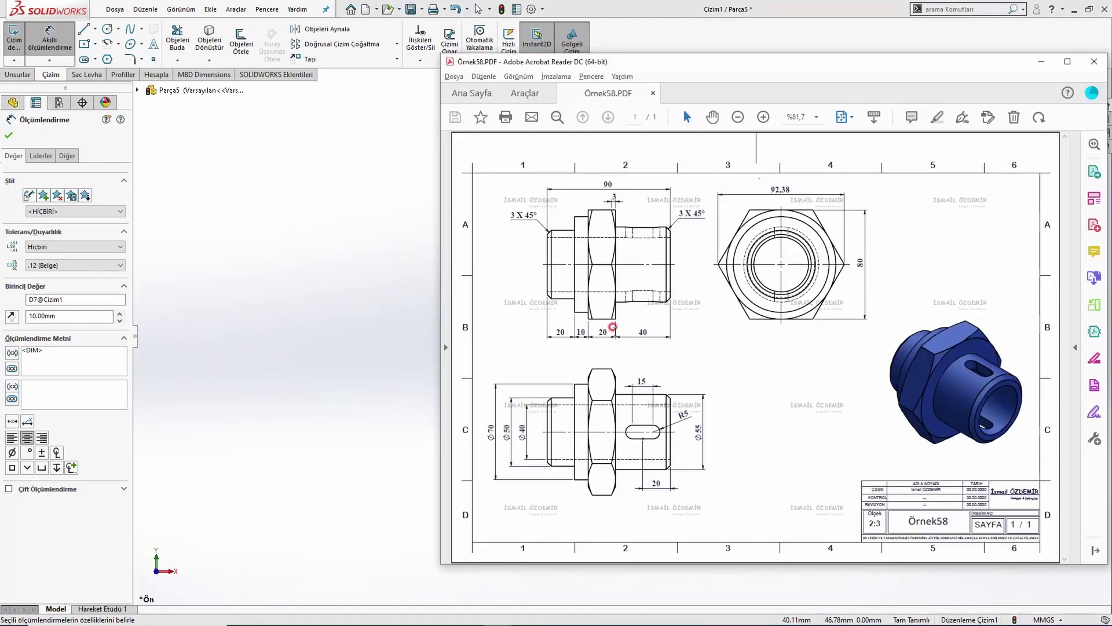
pyautogui.hotkey('alt', 'Tab')
pyautogui.click(748, 272)
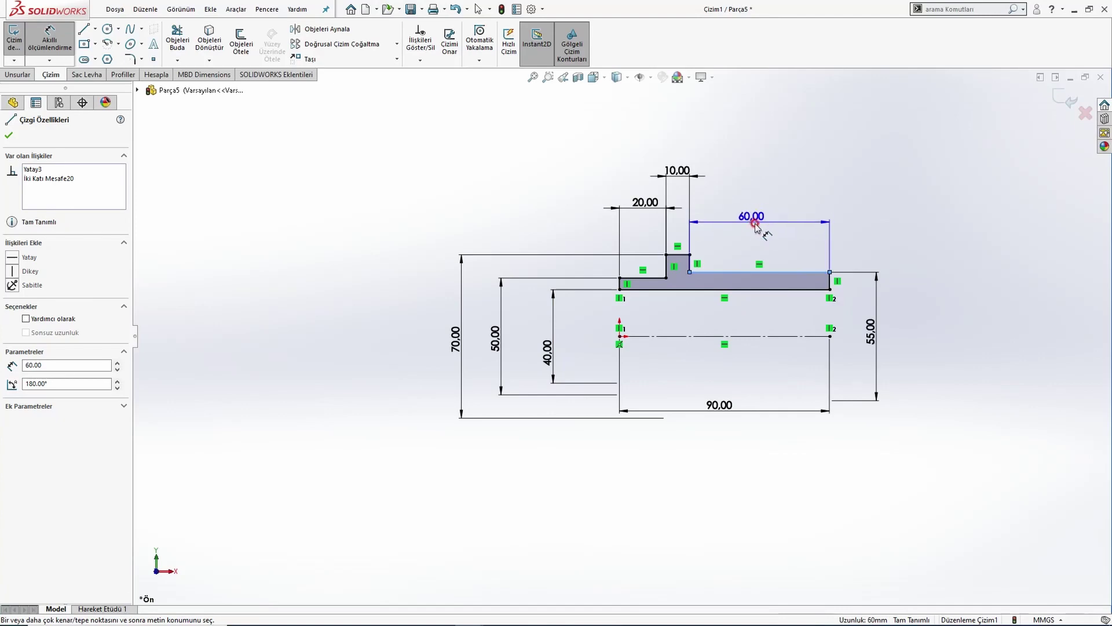
pyautogui.press('Escape')
pyautogui.press('Escape')
pyautogui.hotkey('alt', 'Tab')
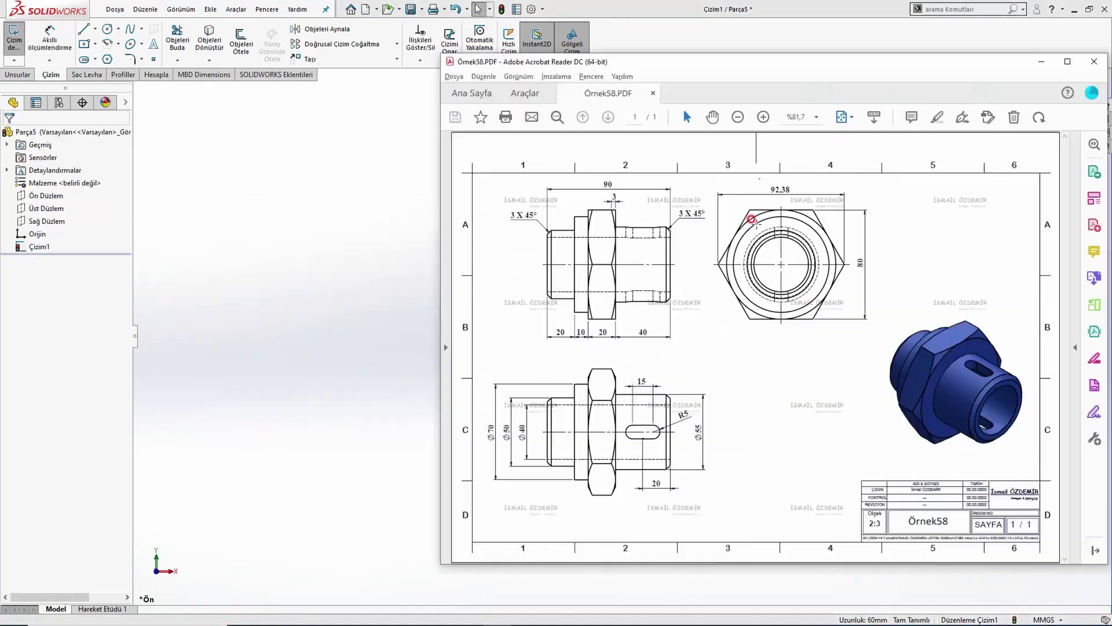
pyautogui.click(268, 228)
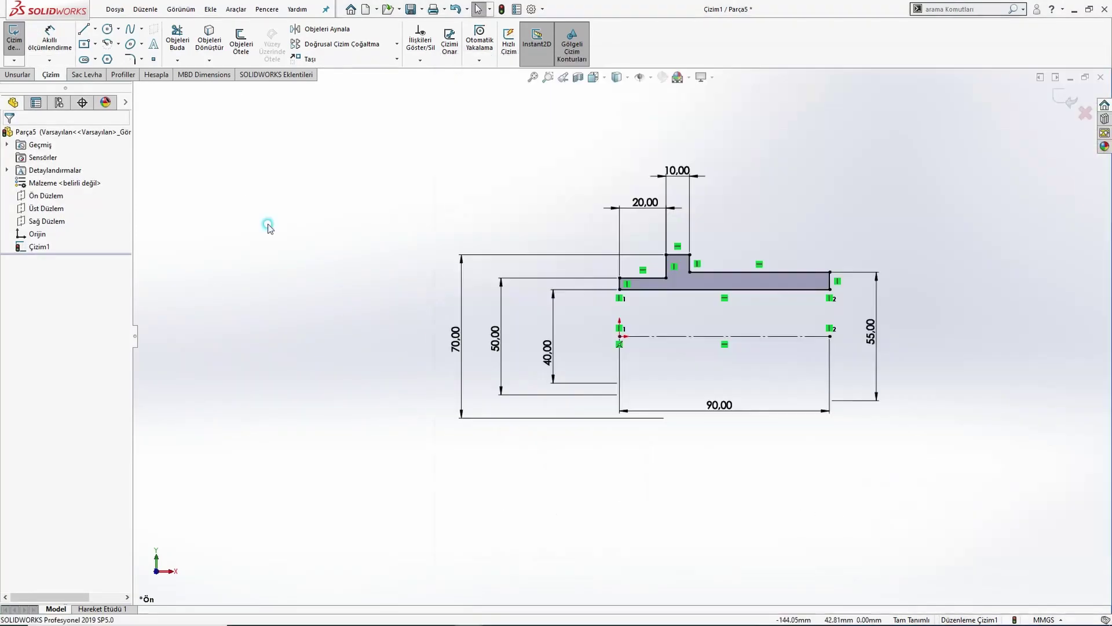
# Step: Revolve the closed half-profile 360 degrees about the horizontal construction line
pyautogui.click(24, 75)
pyautogui.click(64, 55)
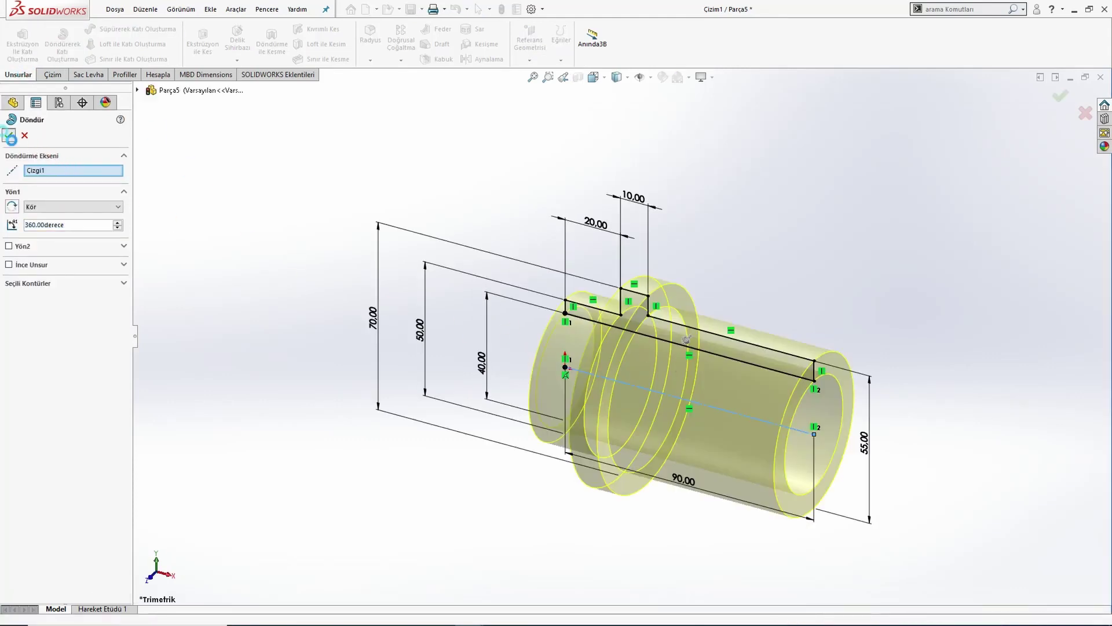
pyautogui.click(9, 135)
pyautogui.moveTo(665, 427)
pyautogui.mouseDown(button='middle')
pyautogui.moveTo(643, 318)
pyautogui.moveTo(745, 277)
pyautogui.moveTo(825, 293)
pyautogui.moveTo(641, 272)
pyautogui.moveTo(665, 283)
pyautogui.mouseUp(button='middle')
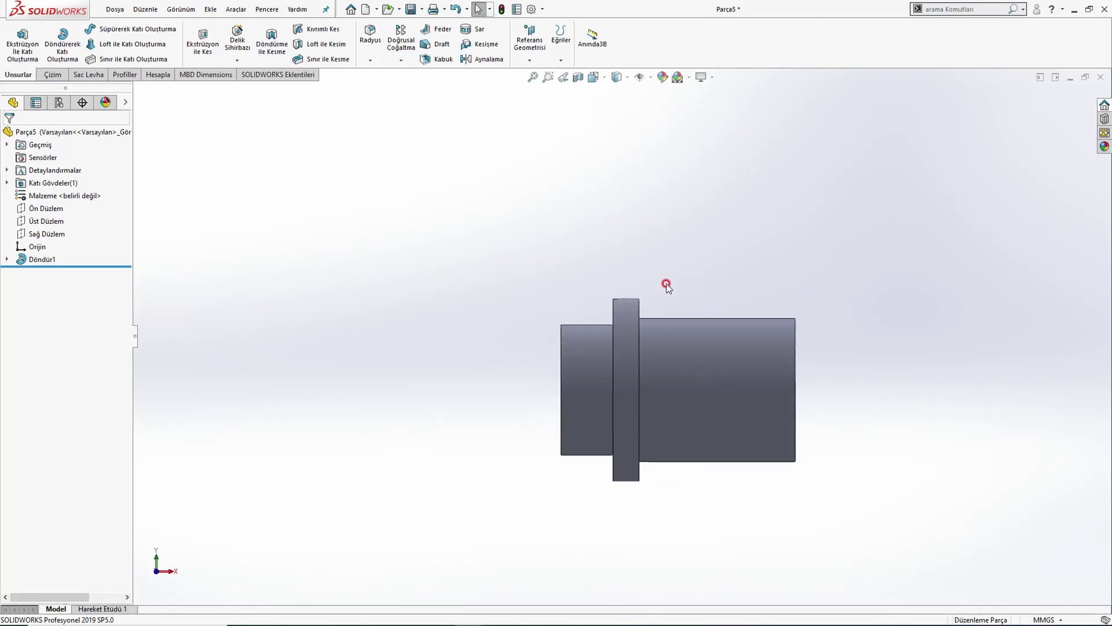
# Step: Sketch a six-sided polygon with sides about 55 mm long, centred on the origin, on the collar's face towards the long section
pyautogui.hotkey('alt', 'Tab')
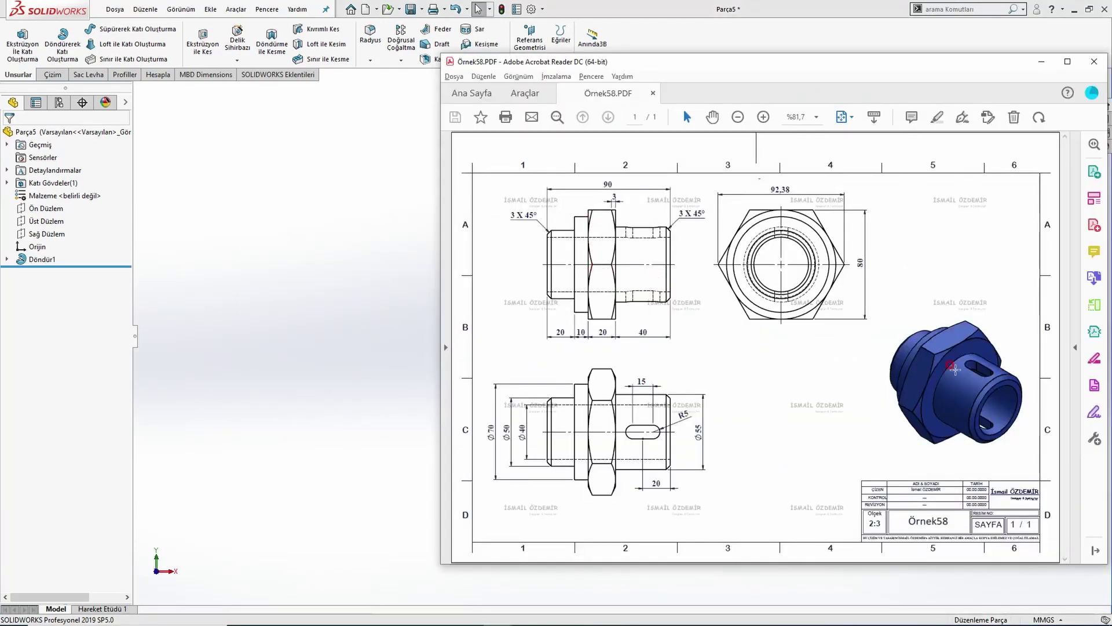
pyautogui.click(329, 284)
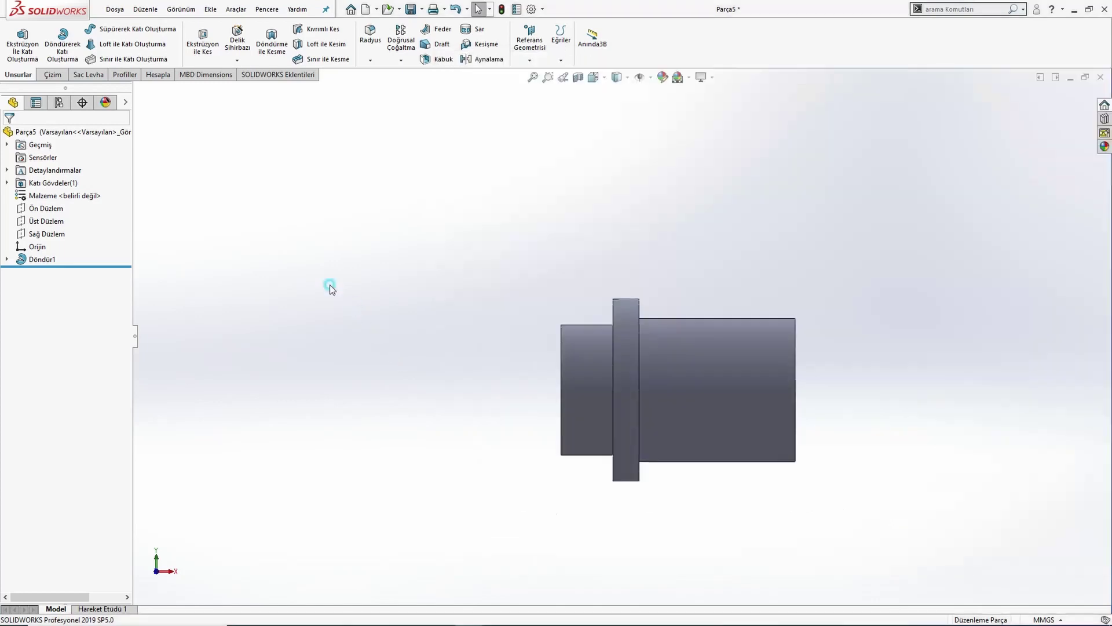
pyautogui.moveTo(424, 282); pyautogui.dragTo(538, 315, button='middle')
pyautogui.click(636, 311)
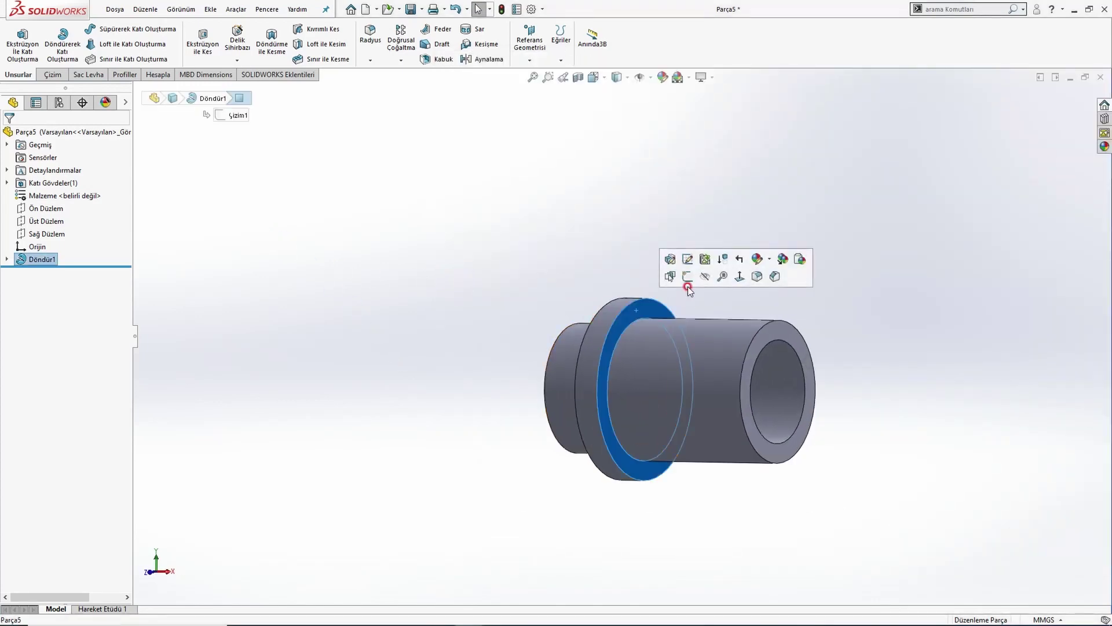
pyautogui.click(687, 281)
pyautogui.click(78, 35)
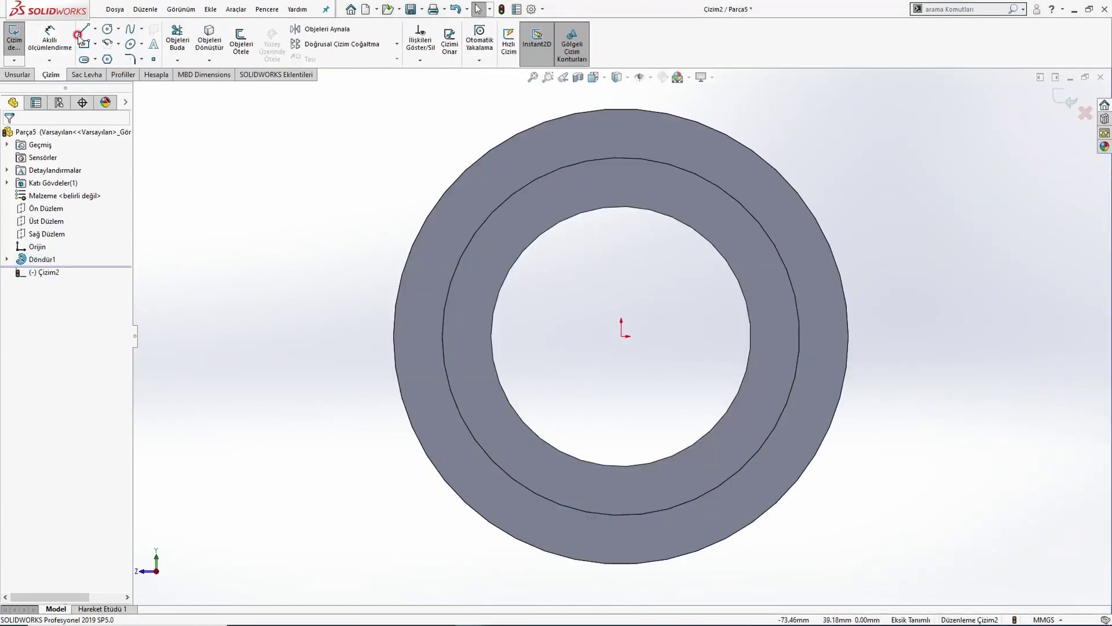
pyautogui.click(107, 60)
pyautogui.click(622, 336)
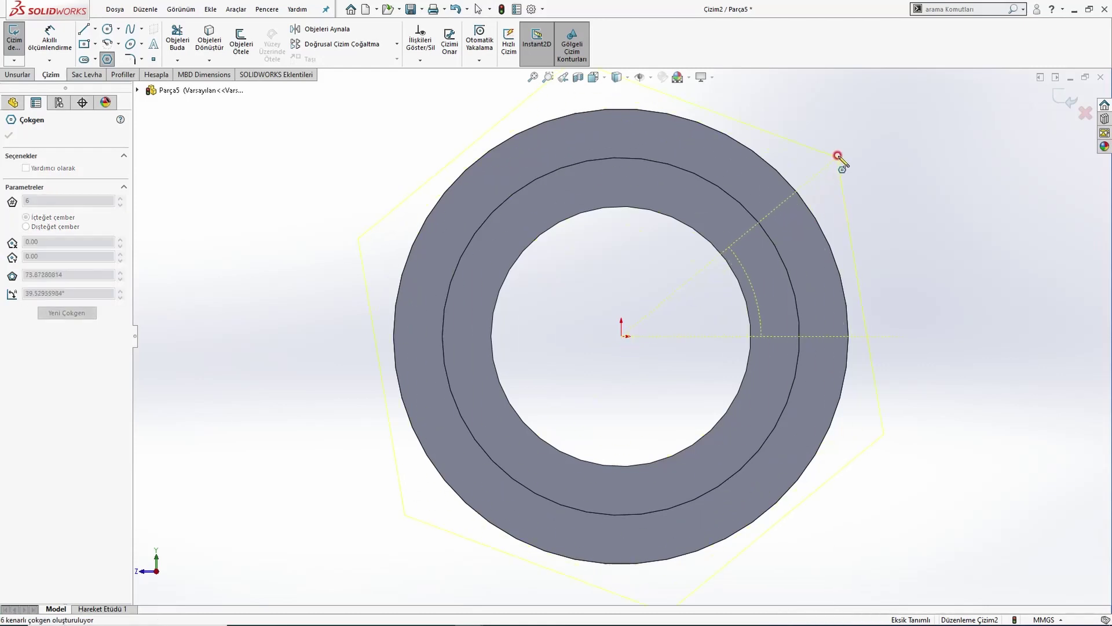
pyautogui.click(800, 163)
pyautogui.press('Escape')
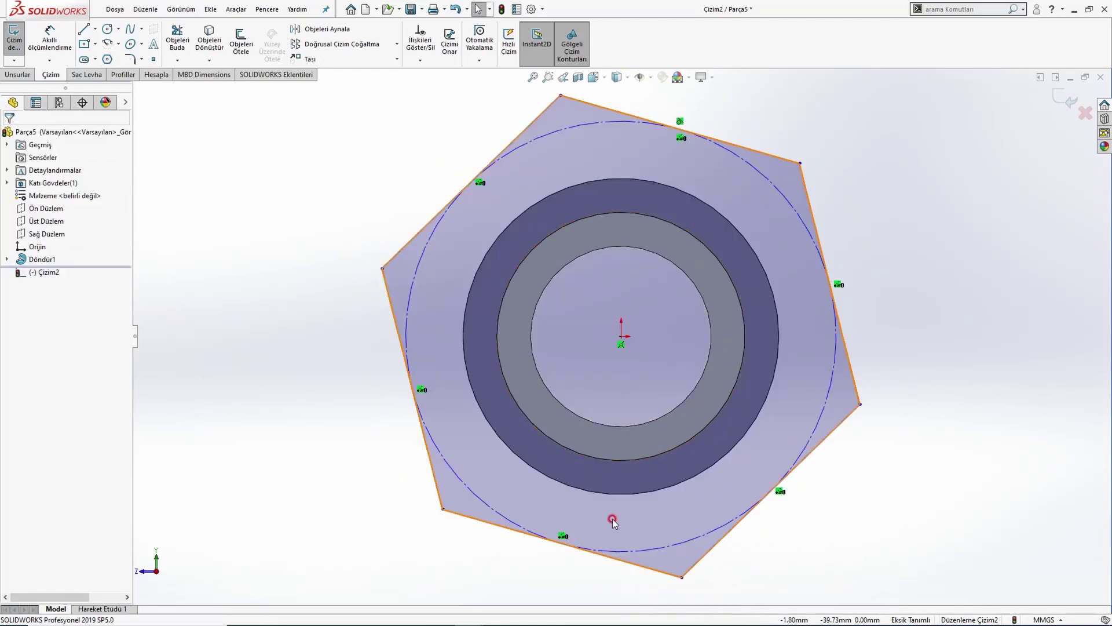
# Step: Make the hexagon's lower side horizontal and pull its right vertex to test the remaining freedom
pyautogui.click(633, 562)
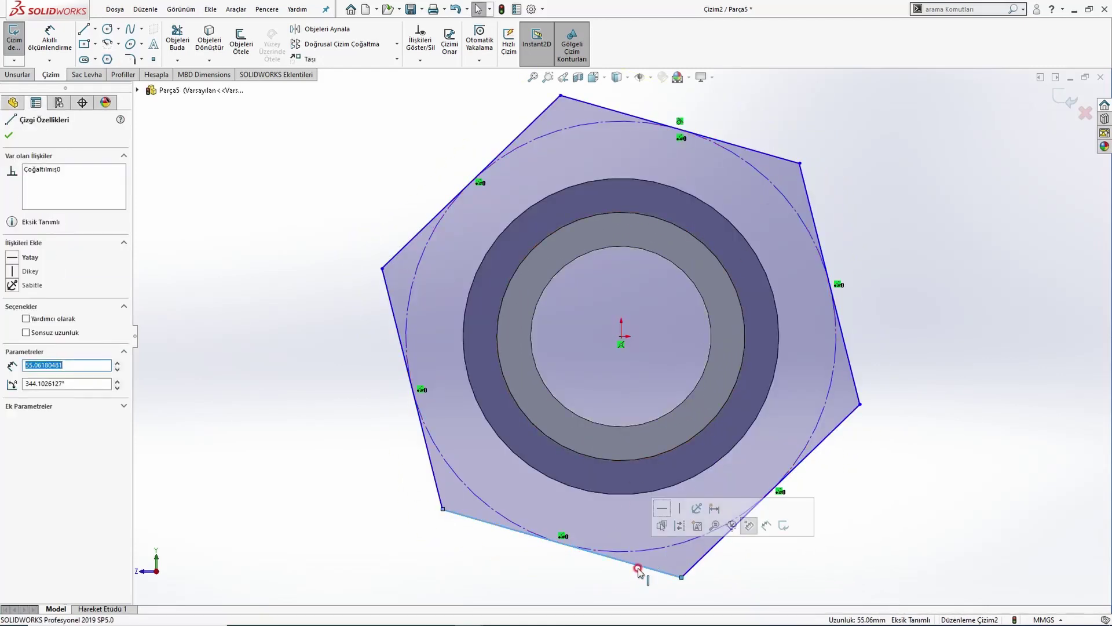
pyautogui.click(667, 514)
pyautogui.click(860, 470)
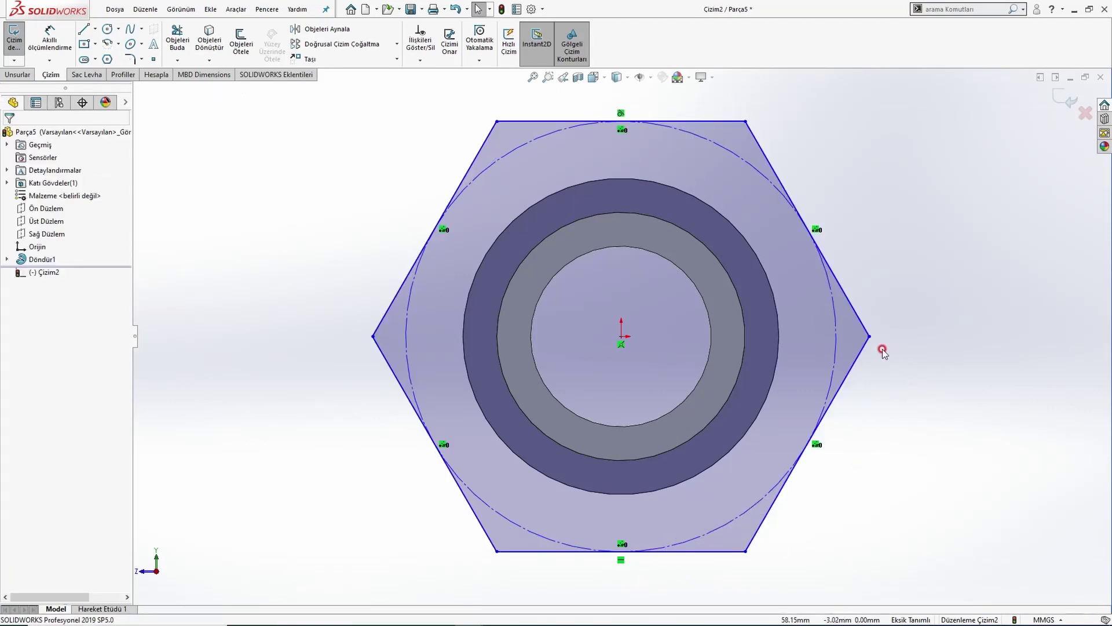
pyautogui.moveTo(872, 337); pyautogui.dragTo(868, 380)
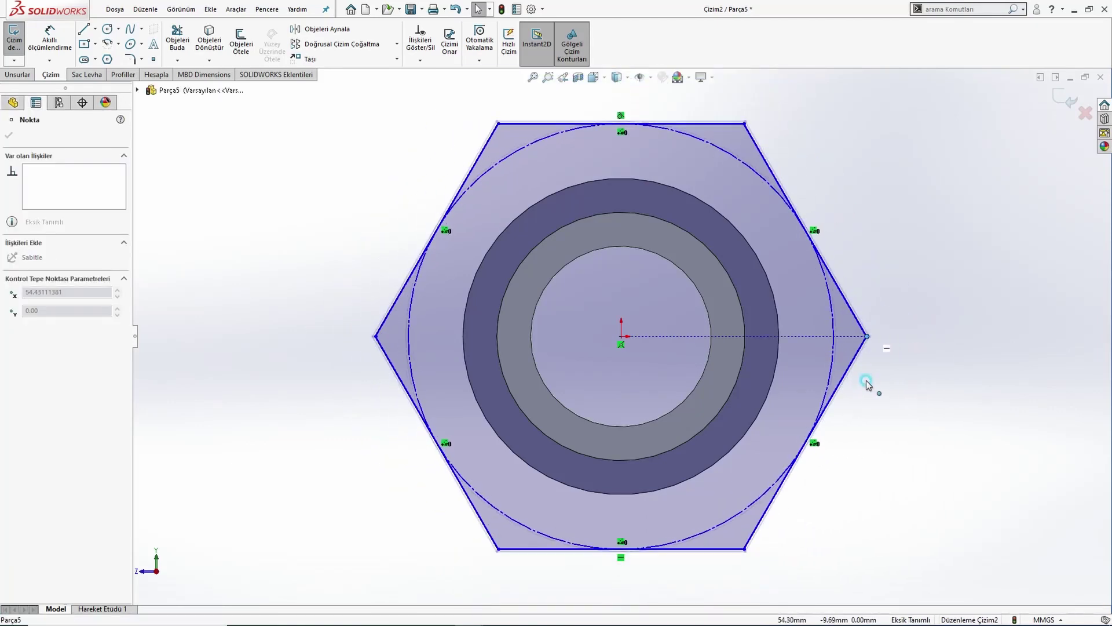
pyautogui.click(879, 420)
# Step: Check the hexagon's size in the PDF drawing and dimension the distance between its two horizontal sides as 80 mm
pyautogui.hotkey('alt', 'Tab')
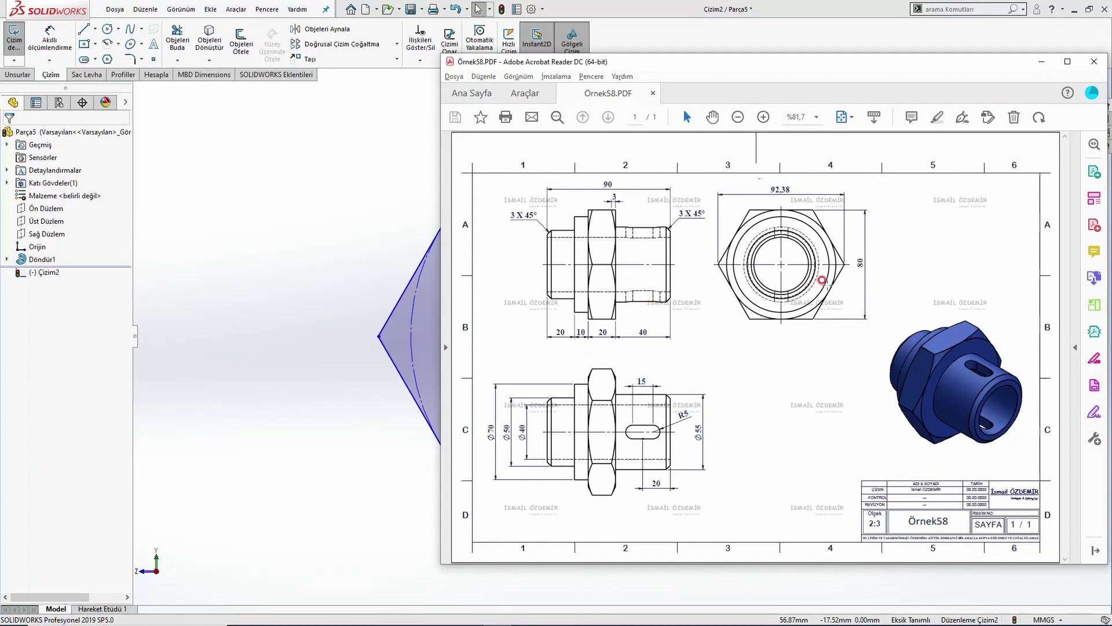
pyautogui.hotkey('alt', 'Tab')
pyautogui.click(49, 41)
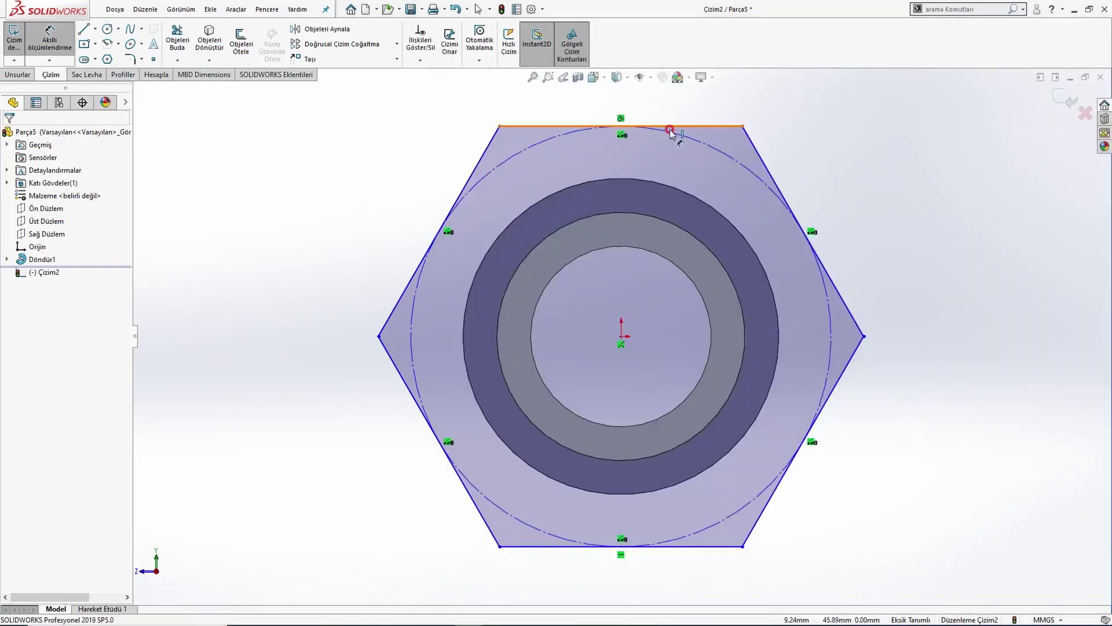
pyautogui.click(667, 126)
pyautogui.click(727, 545)
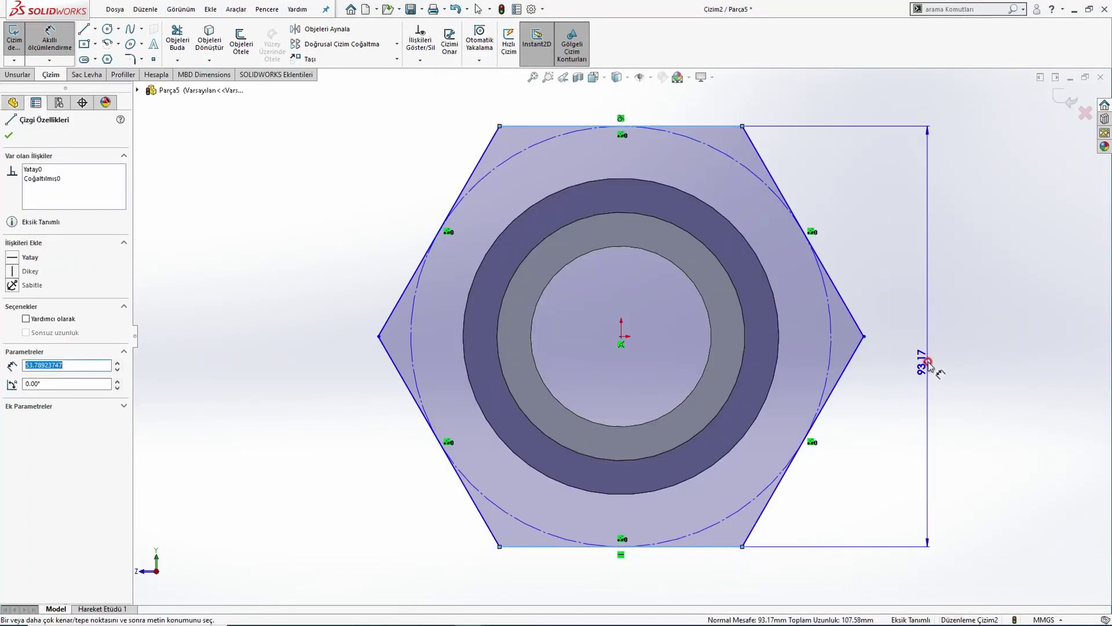
pyautogui.click(920, 371)
pyautogui.write('80')
pyautogui.press('Return')
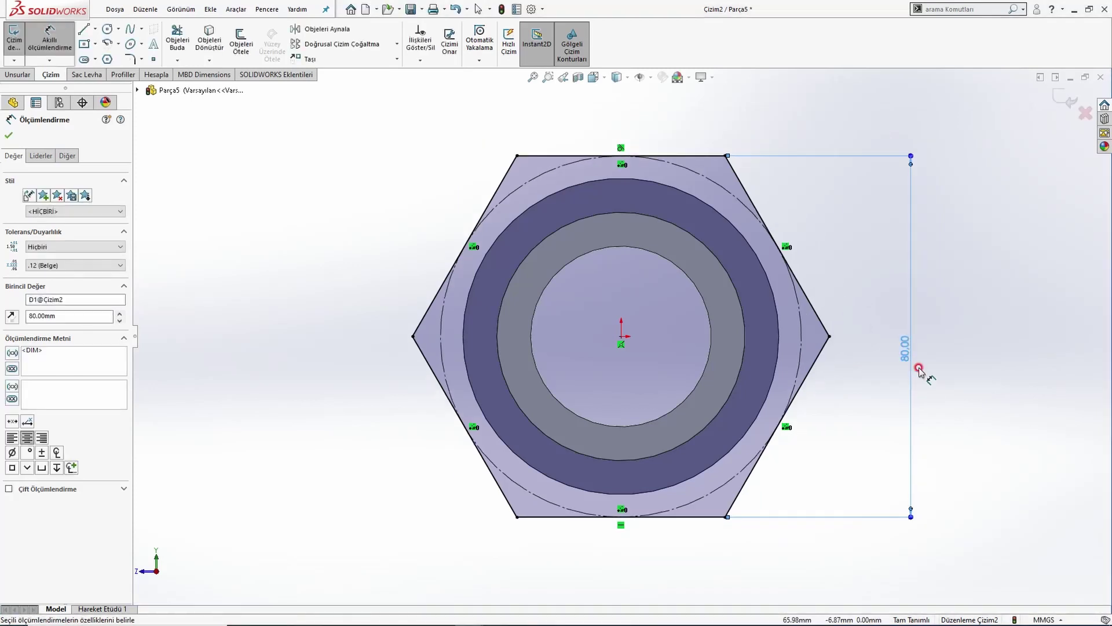
pyautogui.press('Escape')
# Step: Draw a circle centred on the origin inside the hexagon, matching the outer edge of the long cylindrical section
pyautogui.moveTo(655, 237)
pyautogui.mouseDown(button='middle')
pyautogui.moveTo(735, 258)
pyautogui.moveTo(655, 240)
pyautogui.mouseUp(button='middle')
pyautogui.hotkey('ctrl', '8')
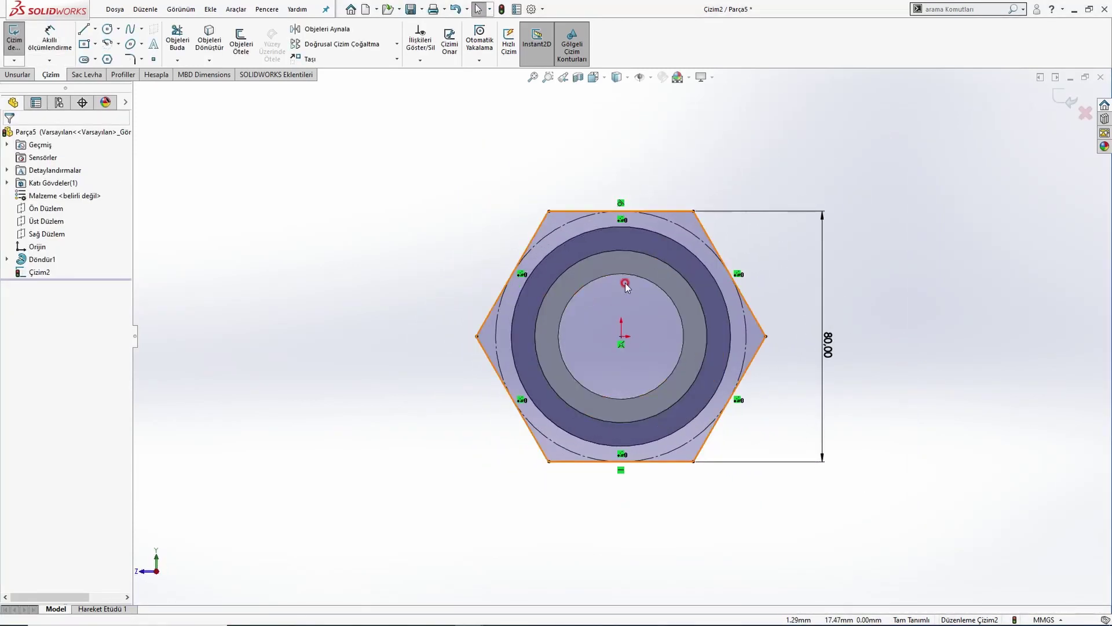
pyautogui.click(108, 30)
pyautogui.click(621, 336)
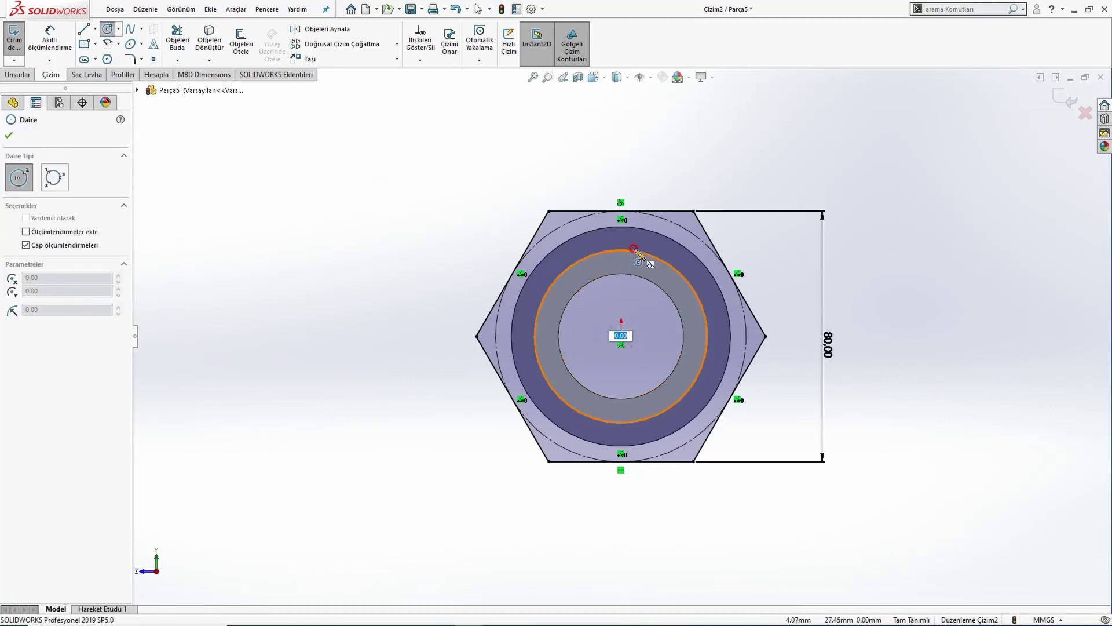
pyautogui.press('Escape')
pyautogui.press('Return')
pyautogui.click(621, 336)
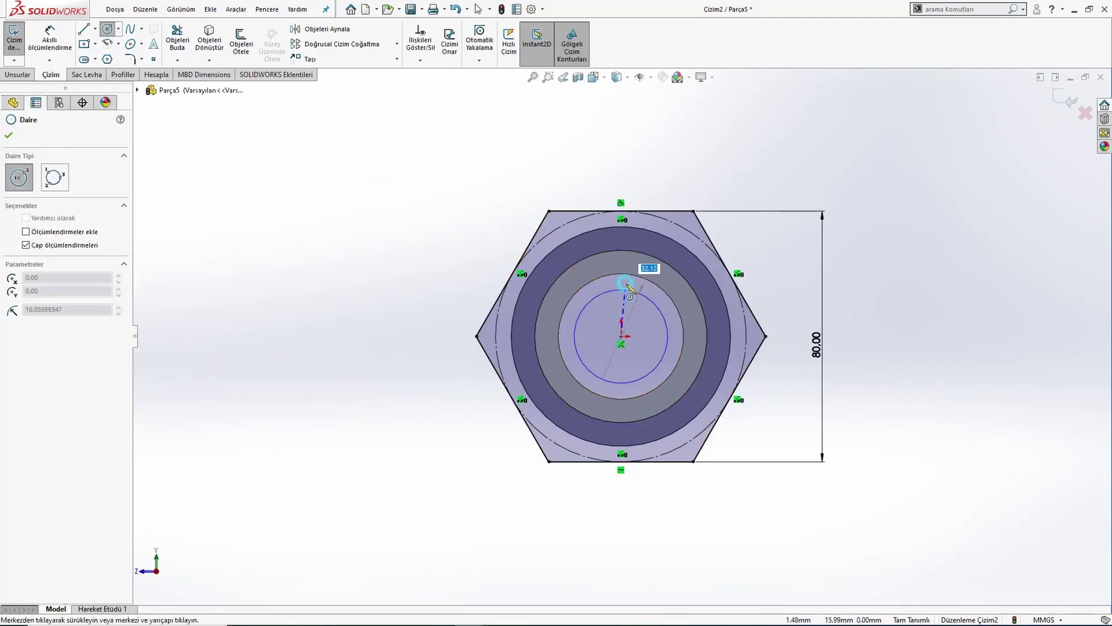
pyautogui.click(645, 253)
pyautogui.press('Escape')
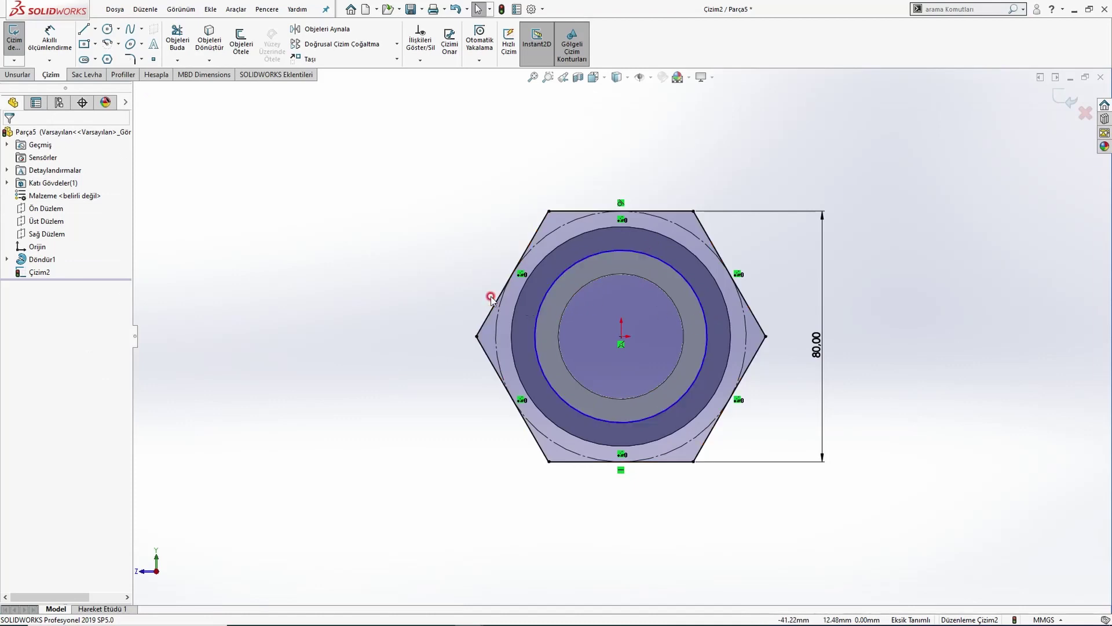
# Step: Dimension the circle's diameter as 55 mm
pyautogui.click(66, 57)
pyautogui.click(557, 274)
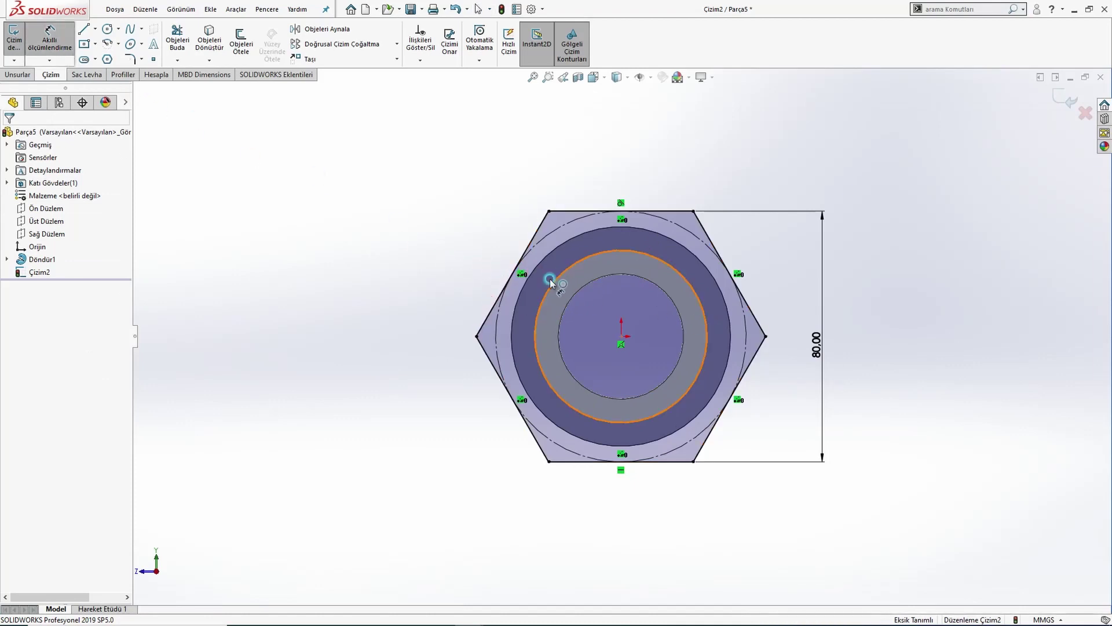
pyautogui.click(446, 313)
pyautogui.press('Escape')
# Step: Check the hexagon's width in the PDF drawing and extrude the hexagon-and-circle sketch 20 mm, merged with the revolved body
pyautogui.moveTo(600, 313); pyautogui.dragTo(635, 328, button='middle')
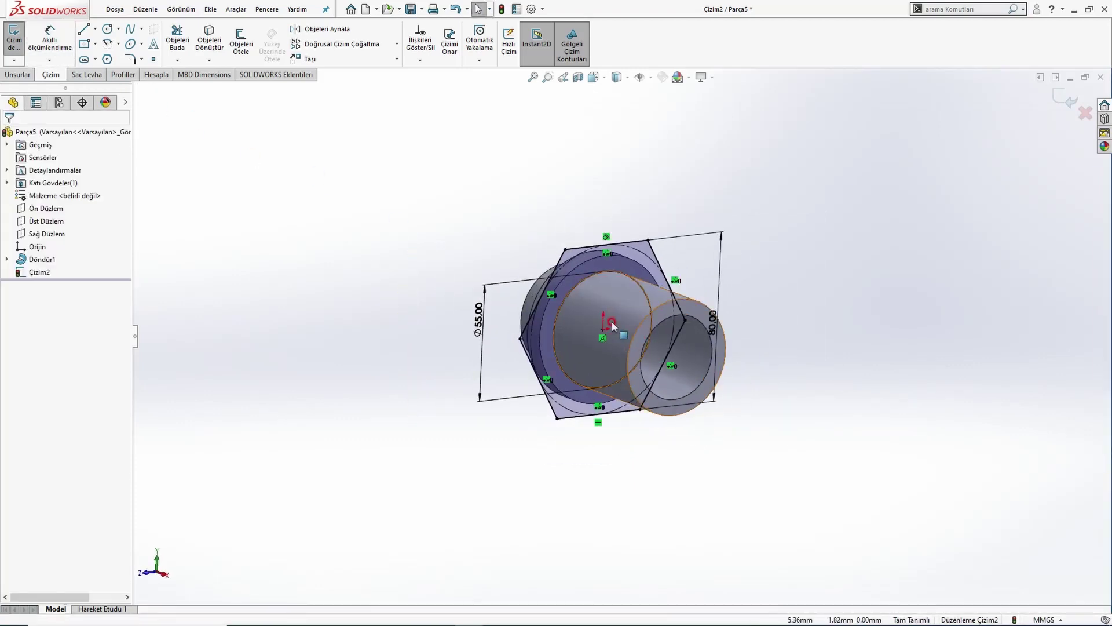
pyautogui.click(18, 74)
pyautogui.click(22, 43)
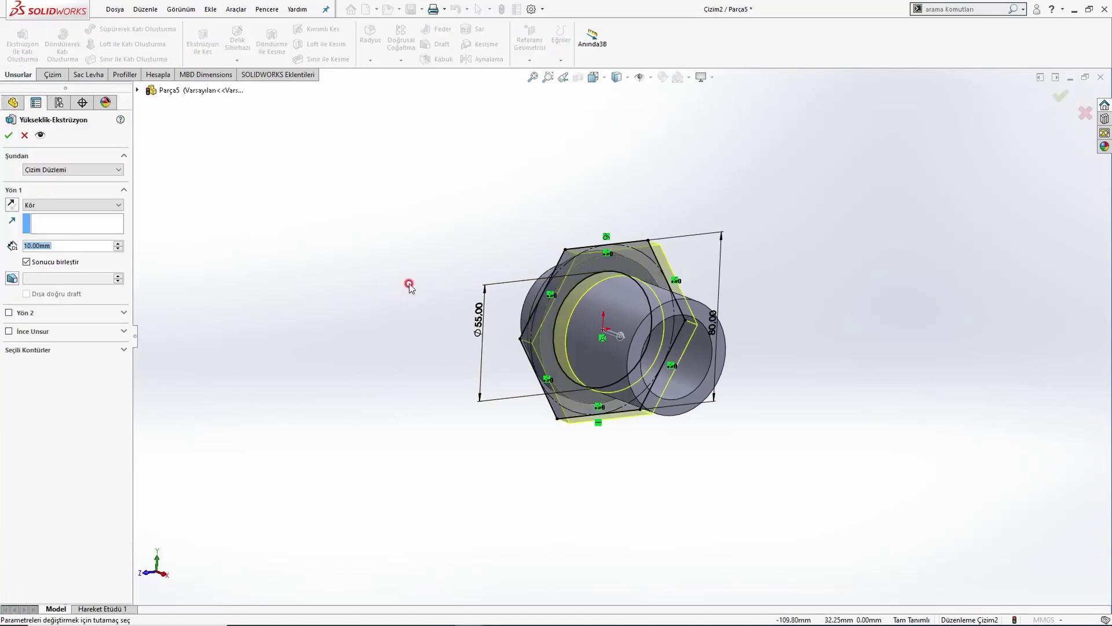
pyautogui.hotkey('alt', 'Tab')
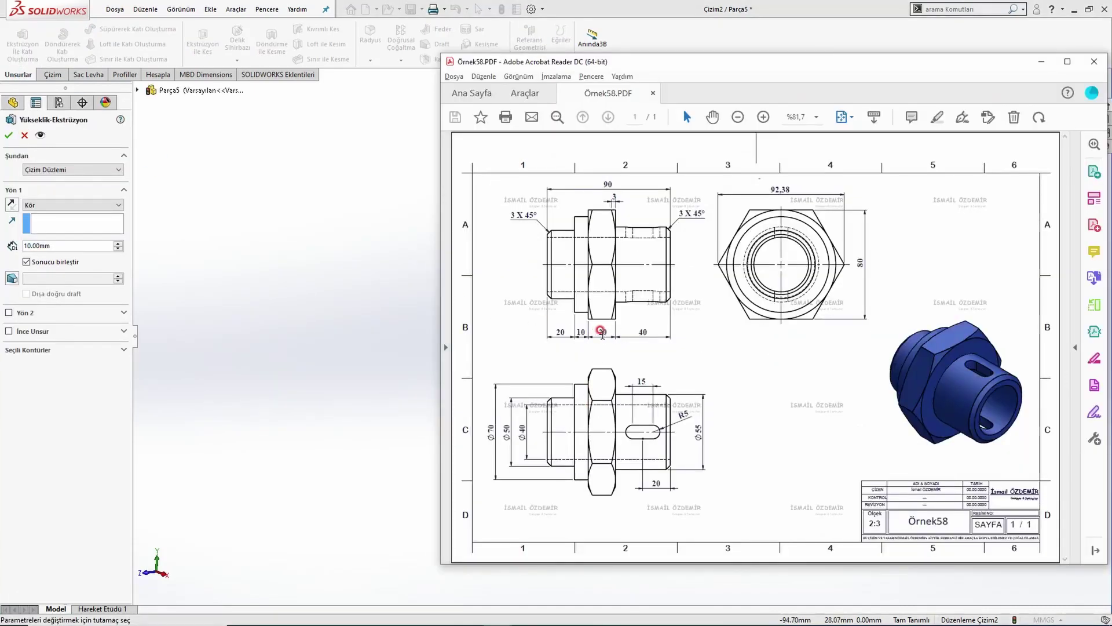
pyautogui.hotkey('alt', 'Tab')
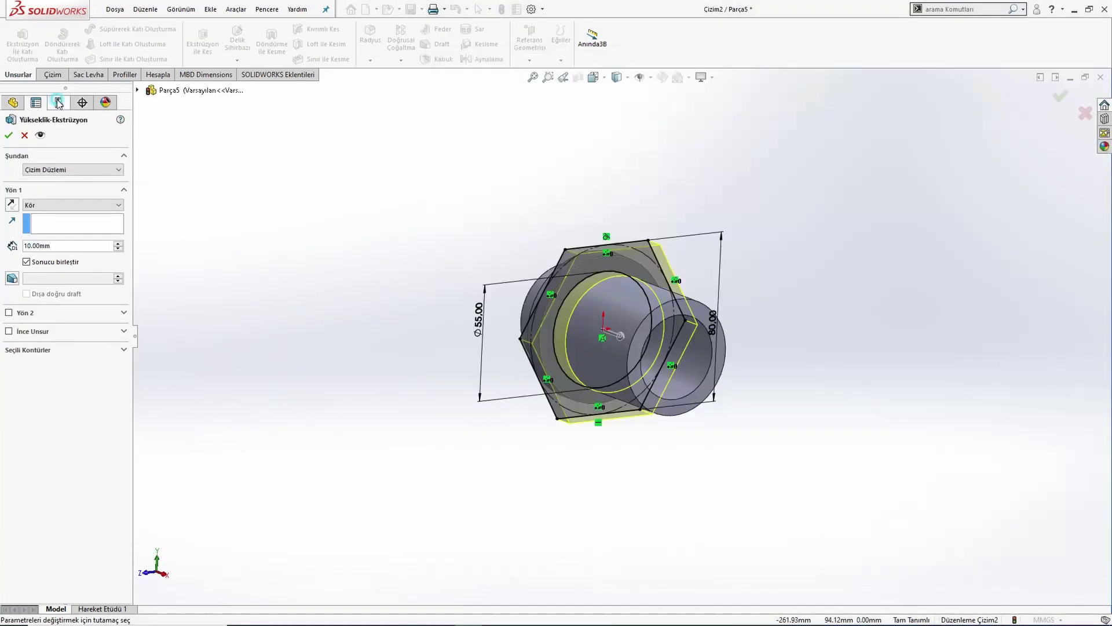
pyautogui.click(119, 244)
pyautogui.click(58, 248)
pyautogui.click(9, 135)
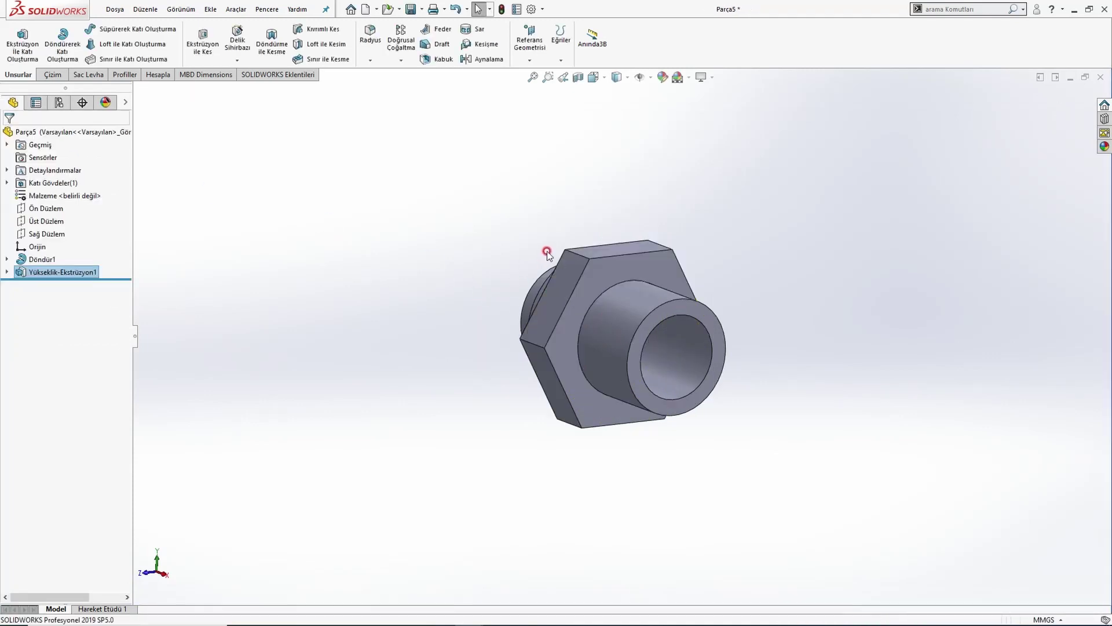
# Step: Start a sketch on the front plane (Ön Düzlem) viewed straight on and consult the PDF drawing
pyautogui.moveTo(546, 248); pyautogui.dragTo(622, 266, button='middle')
pyautogui.hotkey('ctrl', '4')
pyautogui.click(622, 267)
pyautogui.hotkey('ctrl', '1')
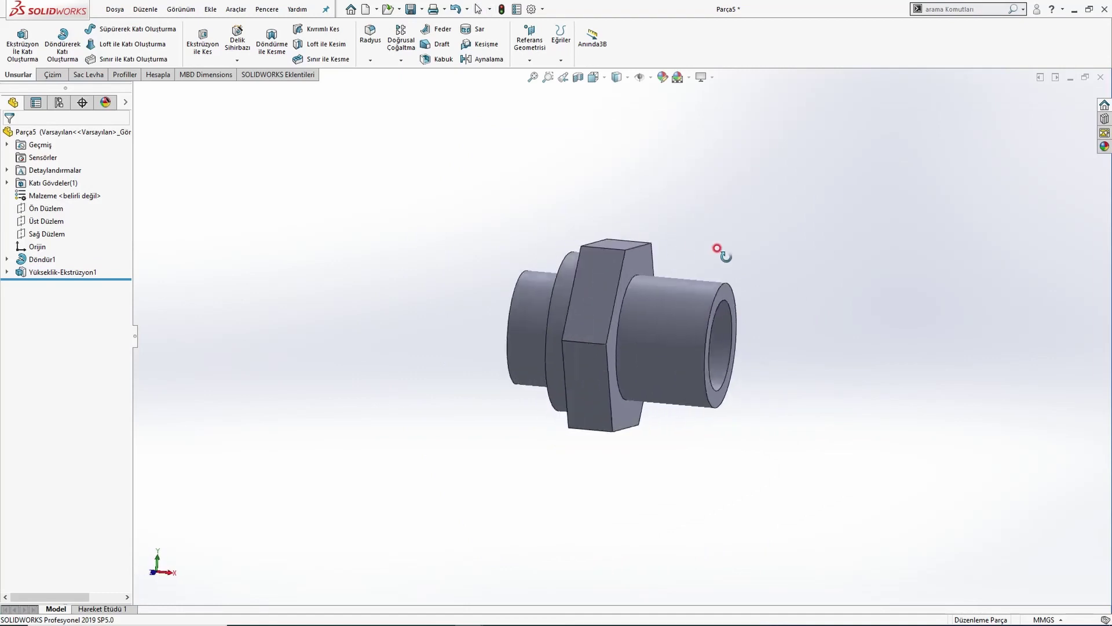
pyautogui.click(35, 209)
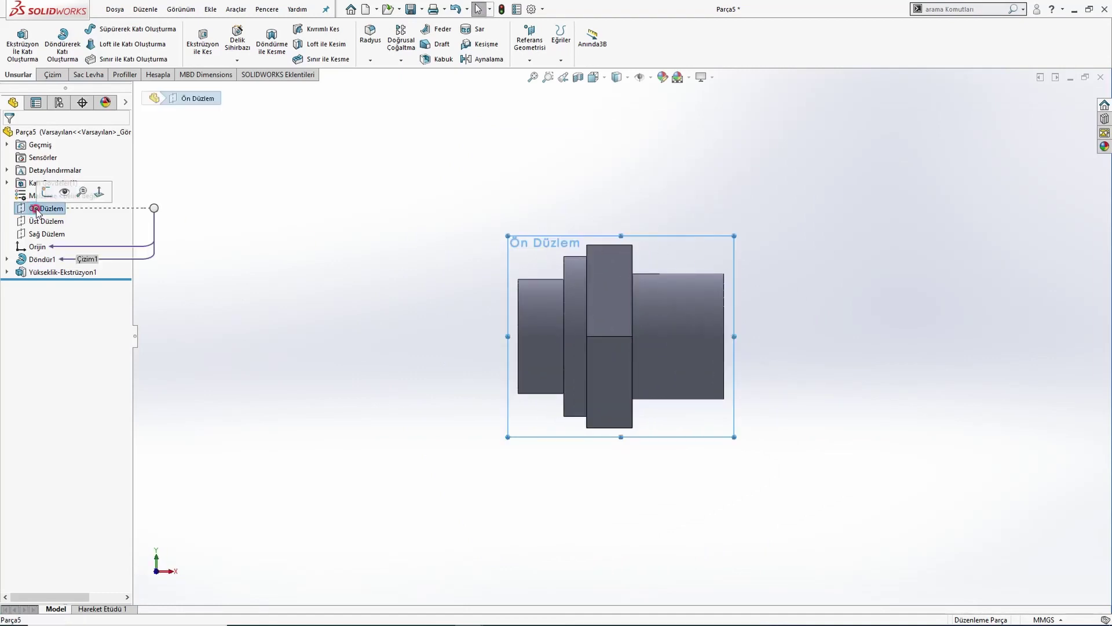
pyautogui.click(42, 192)
pyautogui.hotkey('alt', 'Tab')
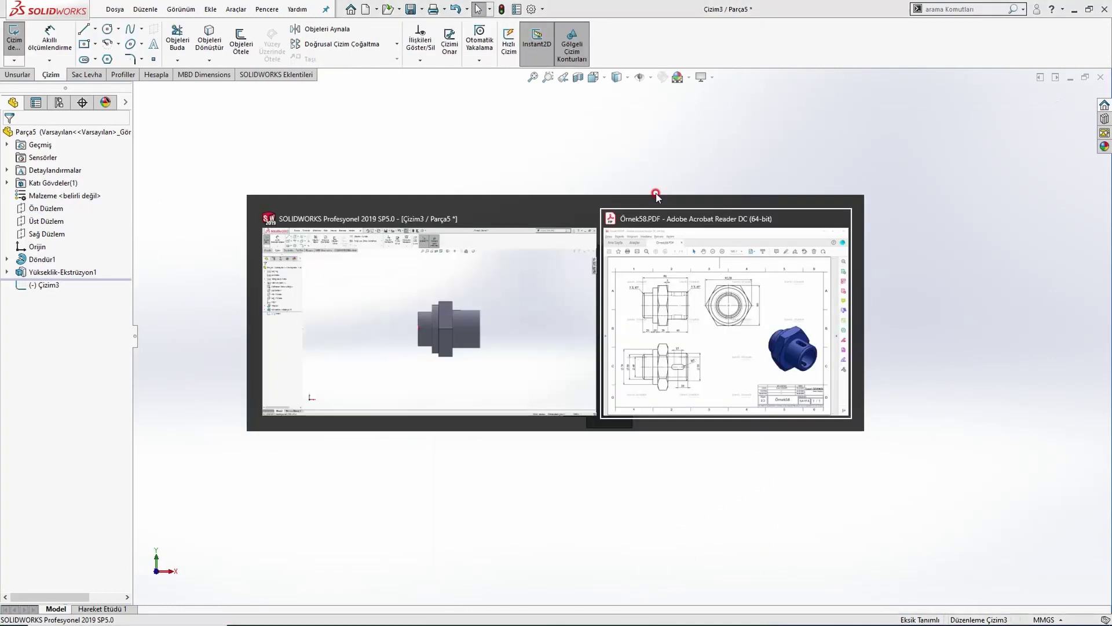
pyautogui.click(383, 212)
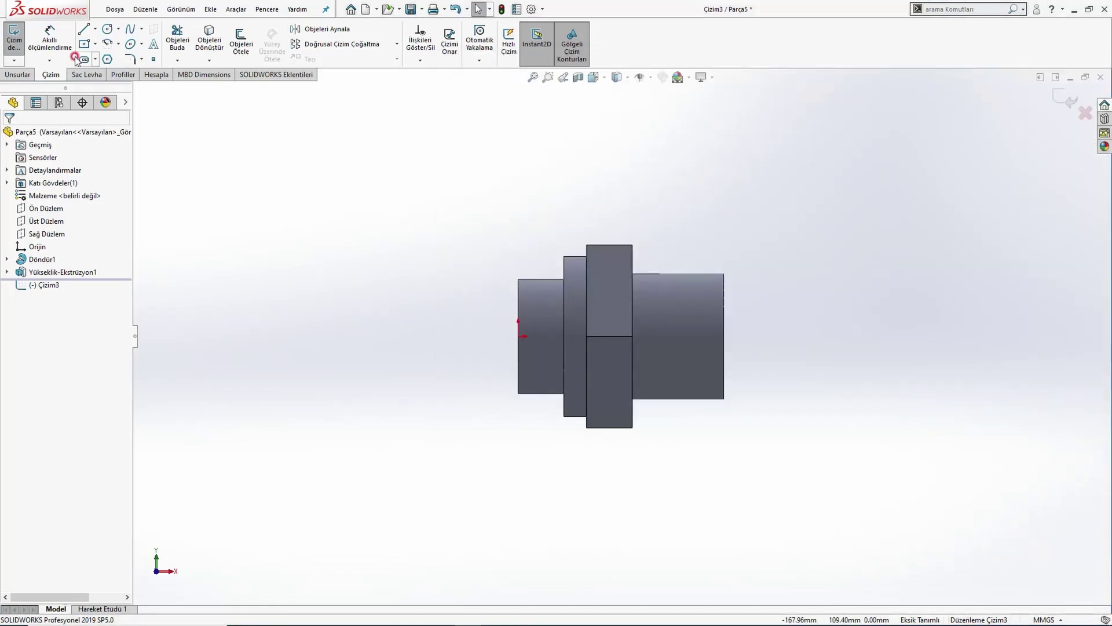
# Step: Draw a vertical line downwards from the midpoint of the hexagonal section's upper edge
pyautogui.click(83, 32)
pyautogui.scroll(-3, 688, 232)
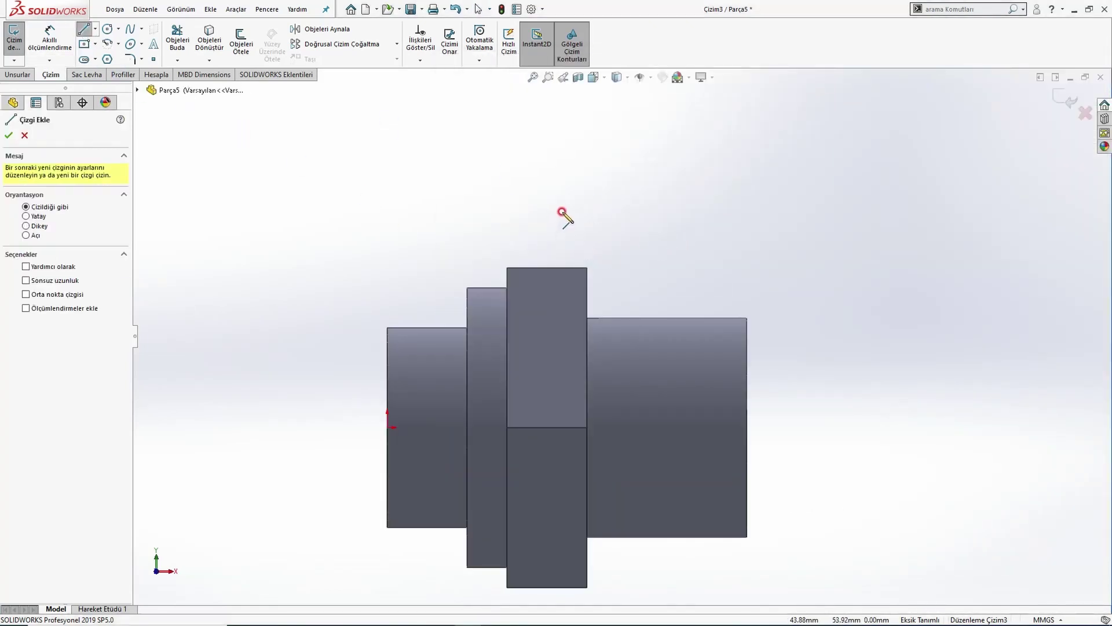
pyautogui.click(547, 267)
pyautogui.click(546, 366)
pyautogui.press('Escape')
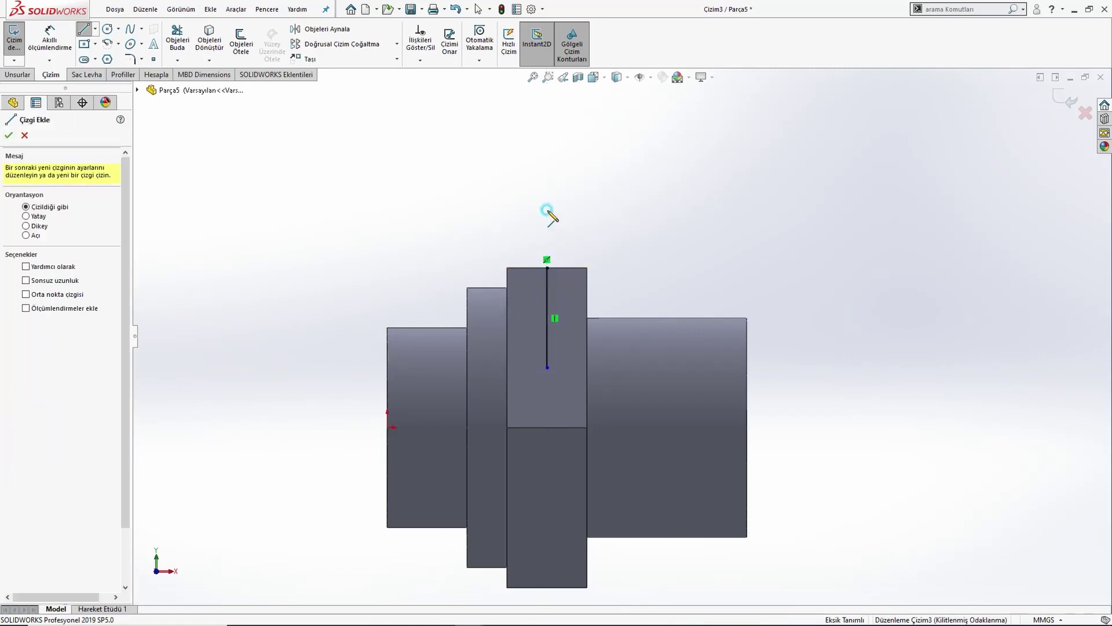
# Step: Draw a closed right triangle about 7 mm wide above the hexagonal section's upper right corner, with its vertical side outermost
pyautogui.click(591, 226)
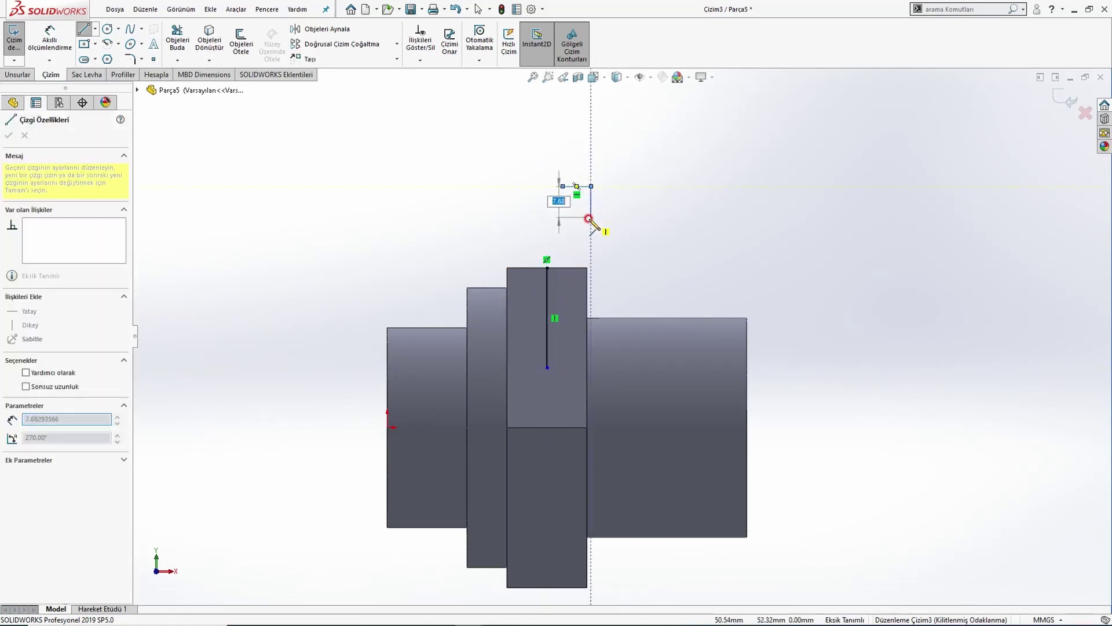
pyautogui.click(563, 187)
pyautogui.press('Escape')
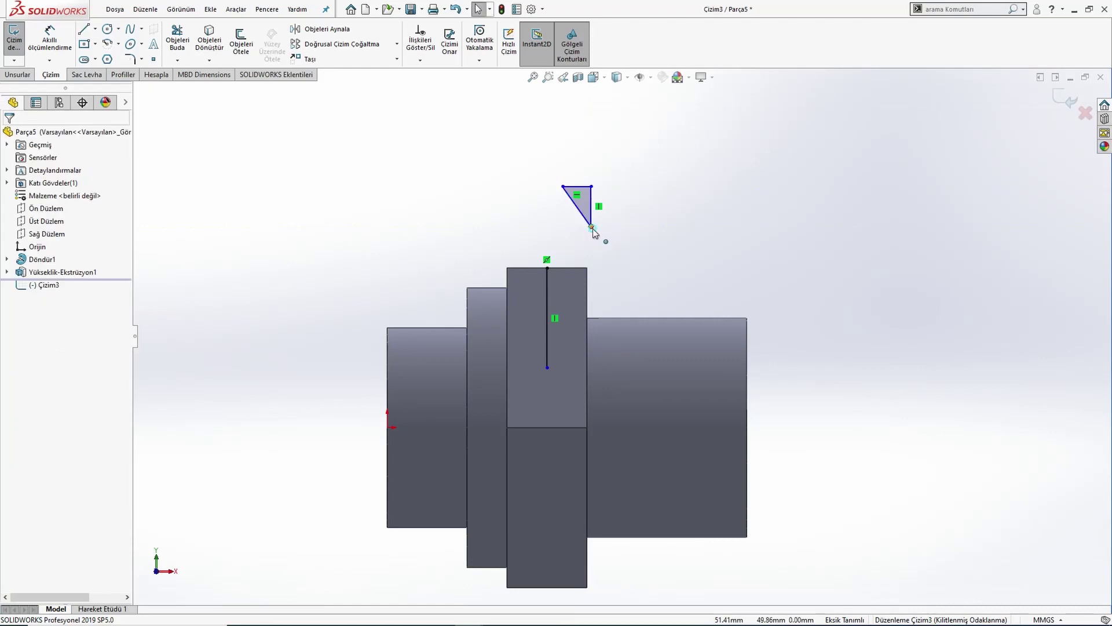
# Step: Constrain the triangle's lower corner coincident with the hexagonal section's right edge and with its upper edge
pyautogui.click(591, 226)
pyautogui.keyDown('ctrl'); pyautogui.click(587, 287); pyautogui.keyUp('ctrl')
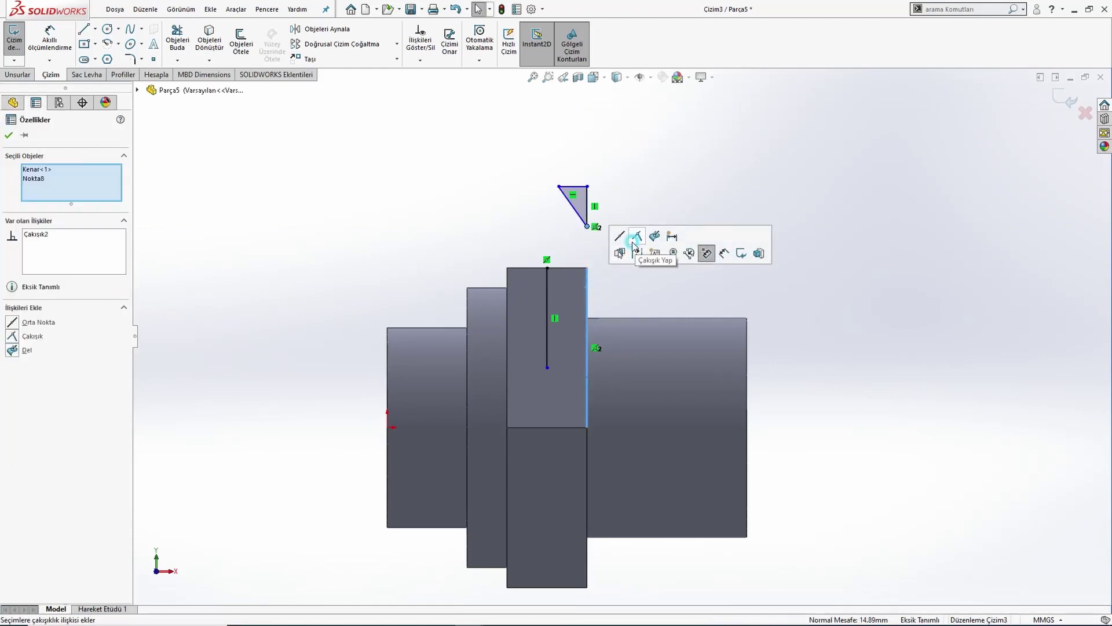
pyautogui.click(636, 236)
pyautogui.moveTo(587, 229)
pyautogui.mouseDown()
pyautogui.moveTo(591, 251)
pyautogui.moveTo(588, 242)
pyautogui.mouseUp()
pyautogui.moveTo(586, 259); pyautogui.dragTo(569, 266, button='middle')
pyautogui.keyDown('ctrl'); pyautogui.click(587, 272); pyautogui.keyUp('ctrl')
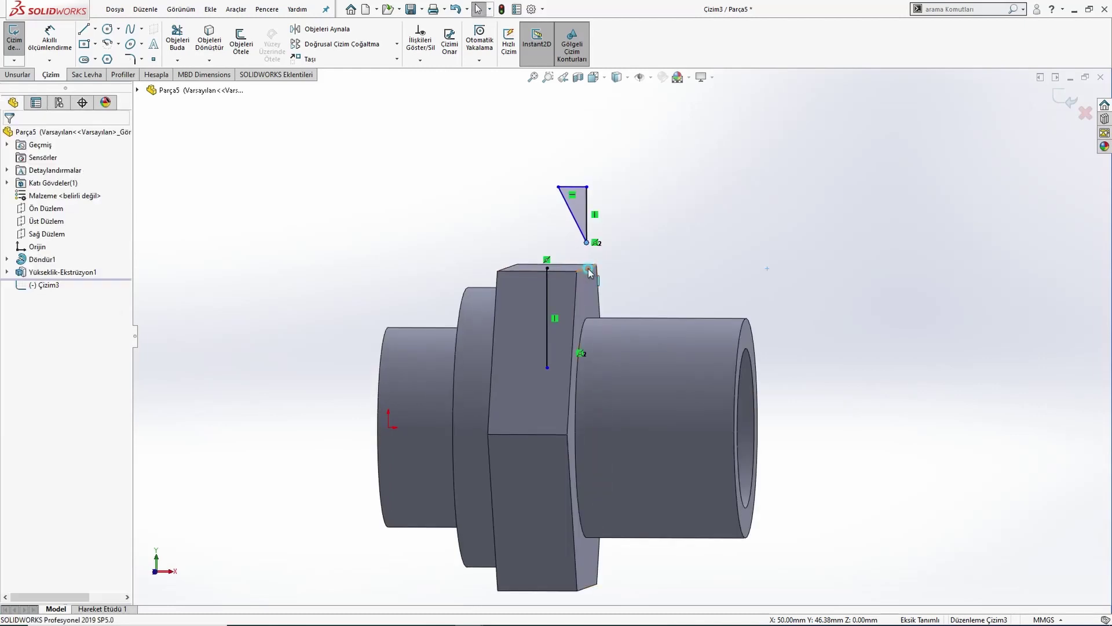
pyautogui.click(622, 217)
pyautogui.click(622, 275)
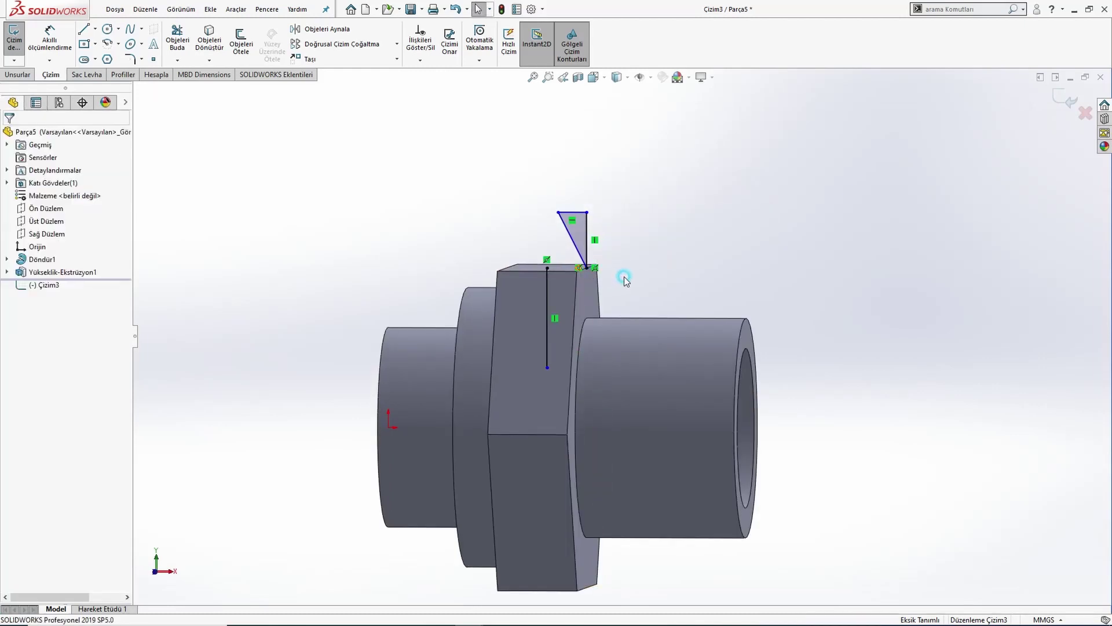
# Step: Dimension the triangle's horizontal side as 3 mm and move its upper corner closer to the hexagonal section
pyautogui.hotkey('ctrl', '8')
pyautogui.scroll(-2, 781, 243)
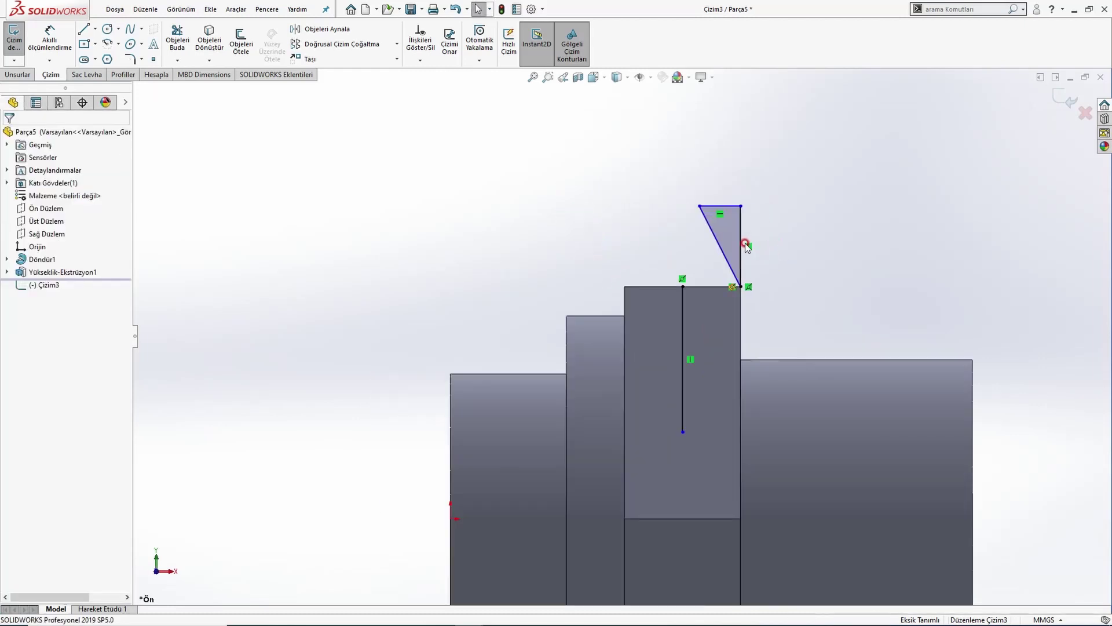
pyautogui.click(67, 48)
pyautogui.click(719, 206)
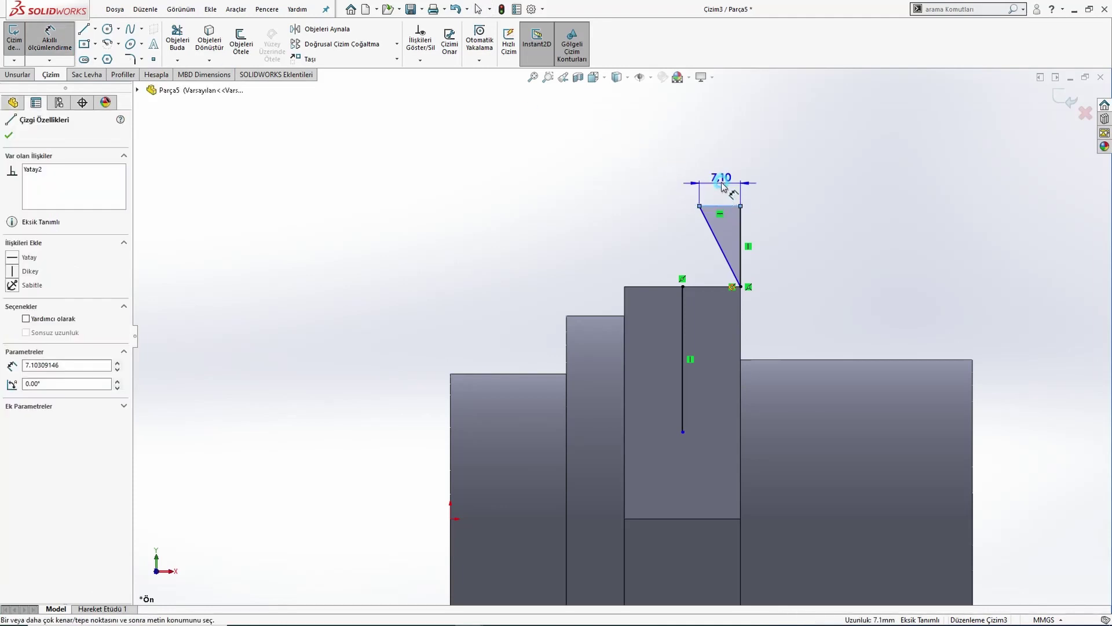
pyautogui.click(747, 201)
pyautogui.write('309146mm')
pyautogui.press('Return')
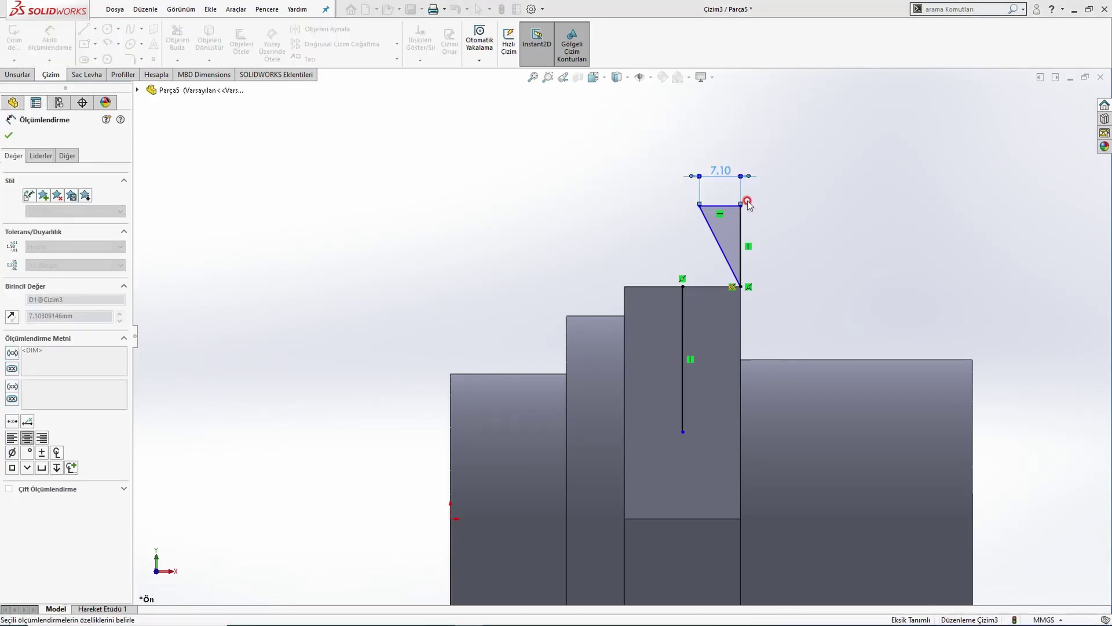
pyautogui.press('Escape')
pyautogui.moveTo(741, 205); pyautogui.dragTo(727, 281)
pyautogui.press('Escape')
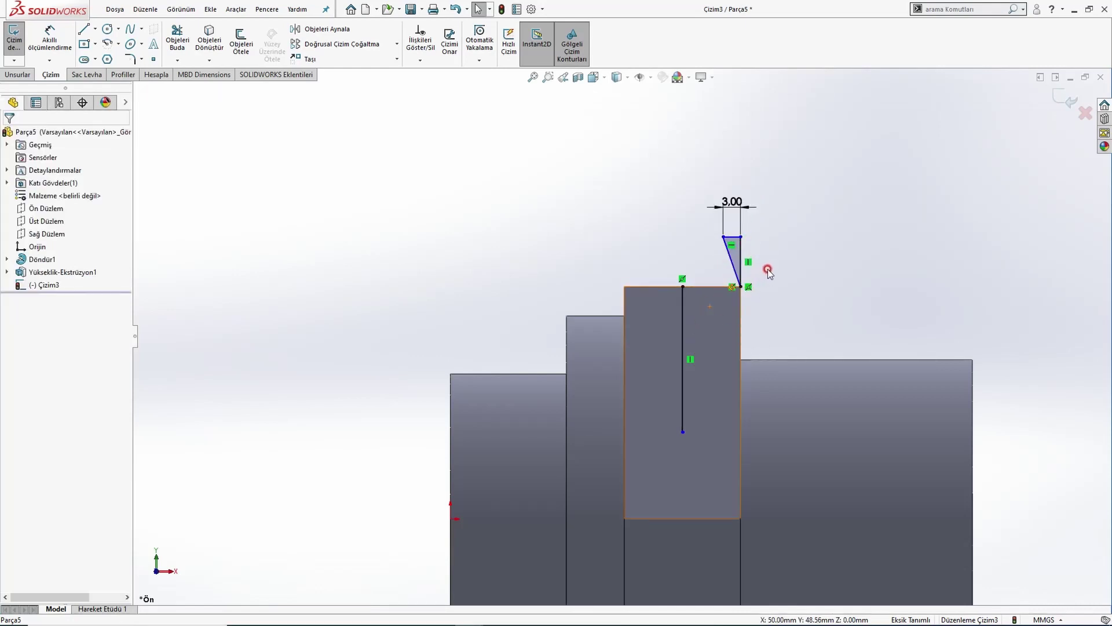
# Step: Check the hexagon's width in the PDF drawing and dimension the triangle's upper corner 92,4/2 mm above the origin
pyautogui.hotkey('alt', 'Tab')
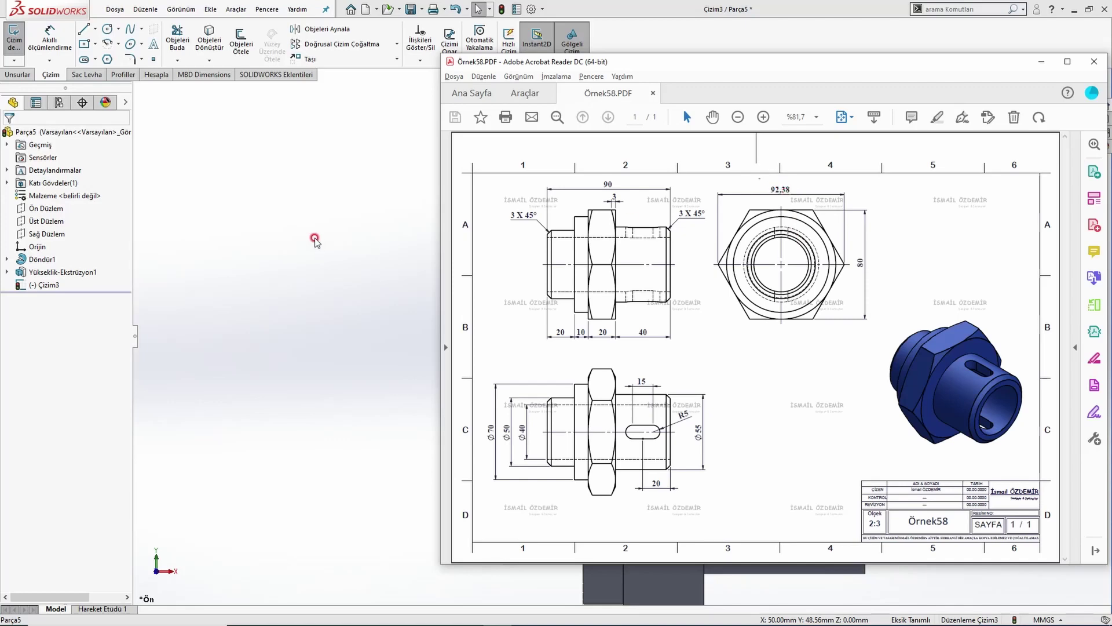
pyautogui.click(49, 39)
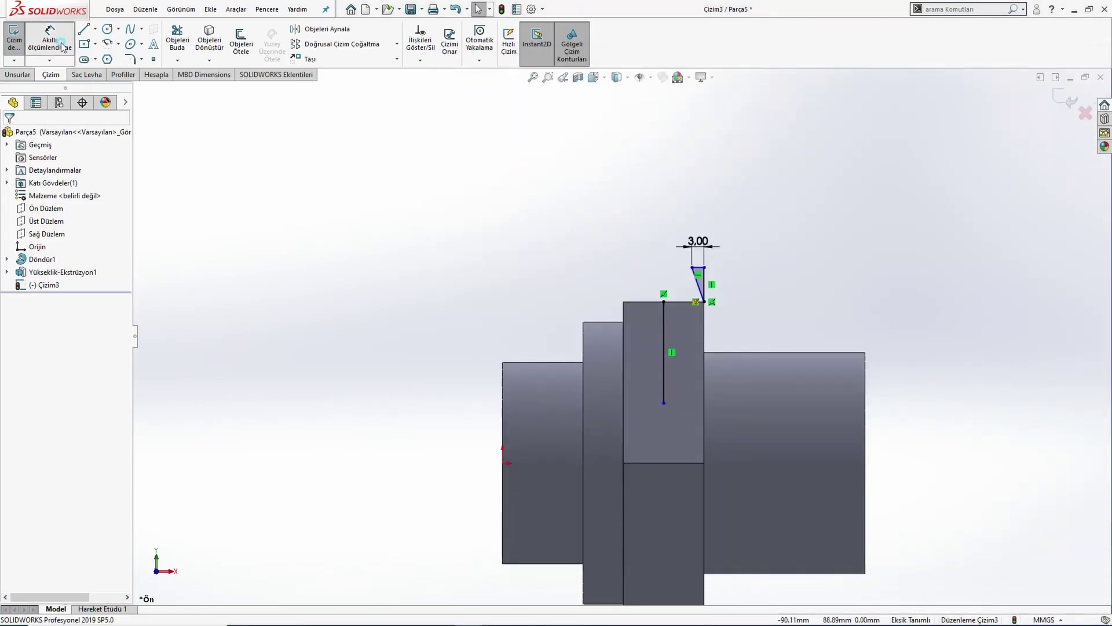
pyautogui.click(705, 269)
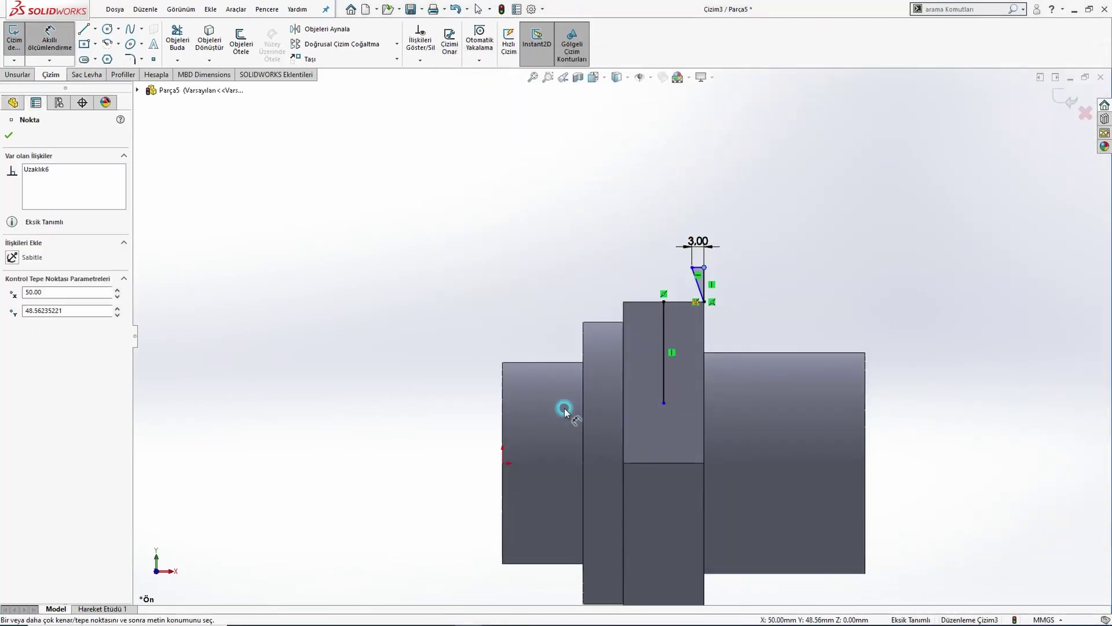
pyautogui.click(502, 462)
pyautogui.click(399, 392)
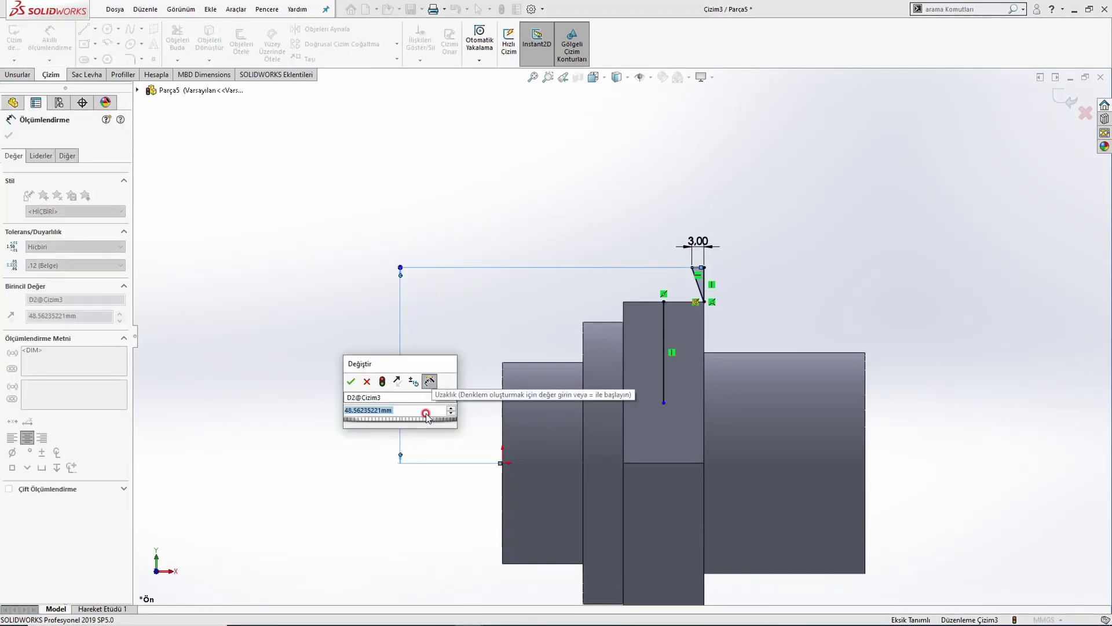
pyautogui.write('92,4/2')
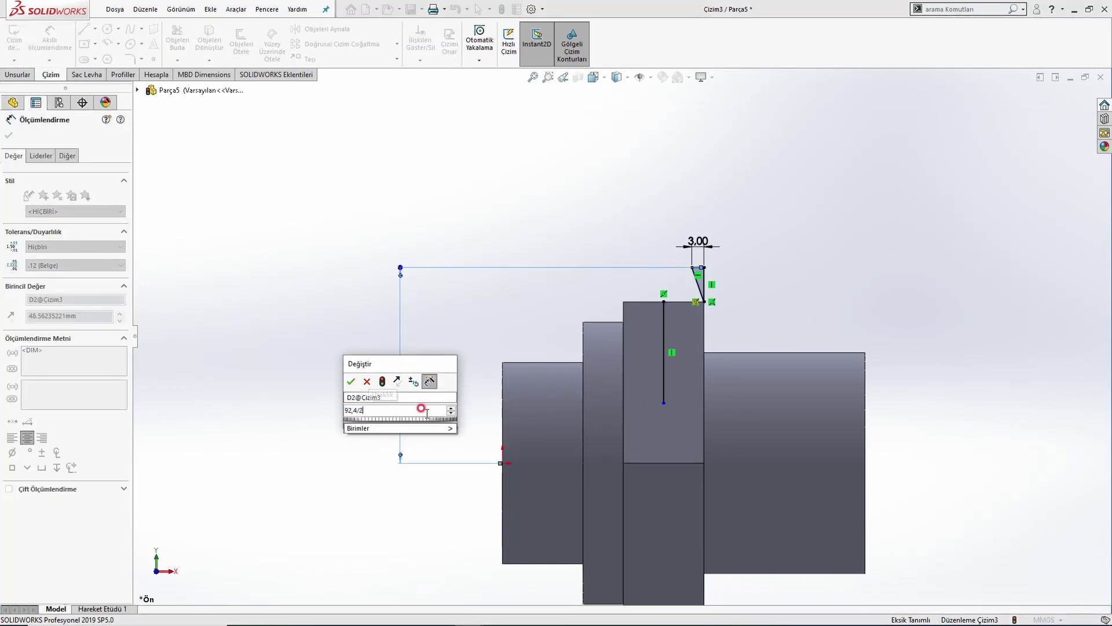
pyautogui.press('Return')
pyautogui.press('Escape')
# Step: Convert the vertical line at the middle of the hexagonal section to construction geometry
pyautogui.scroll(-2, 657, 344)
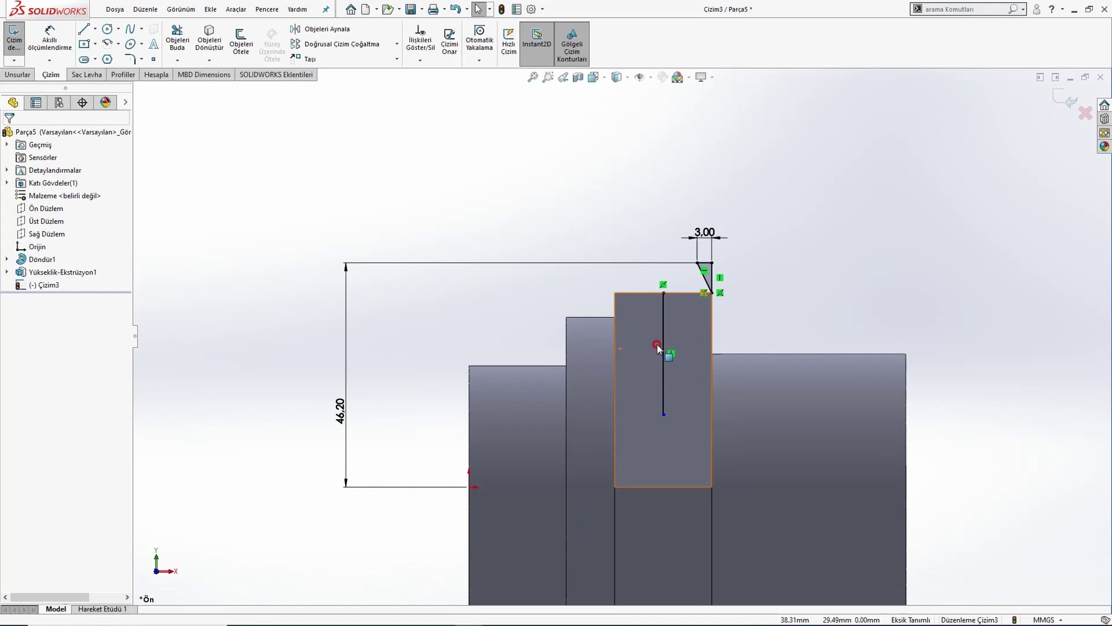
pyautogui.click(665, 388)
pyautogui.click(717, 345)
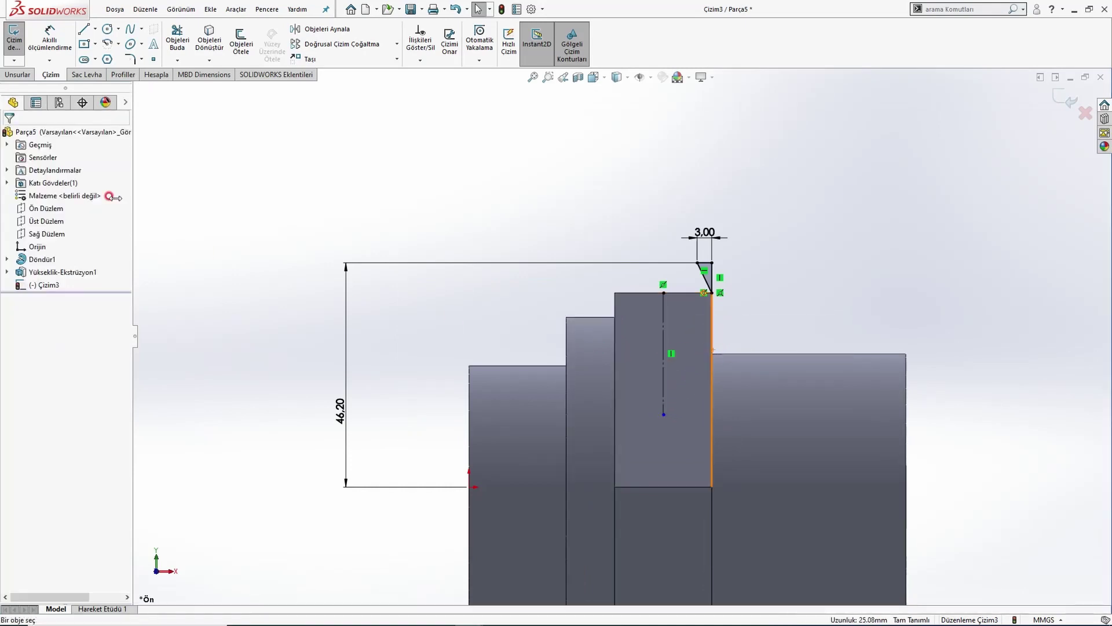
# Step: Draw a horizontal line about 113 mm long from the origin along the body's axis and convert it to construction geometry
pyautogui.click(94, 29)
pyautogui.click(469, 487)
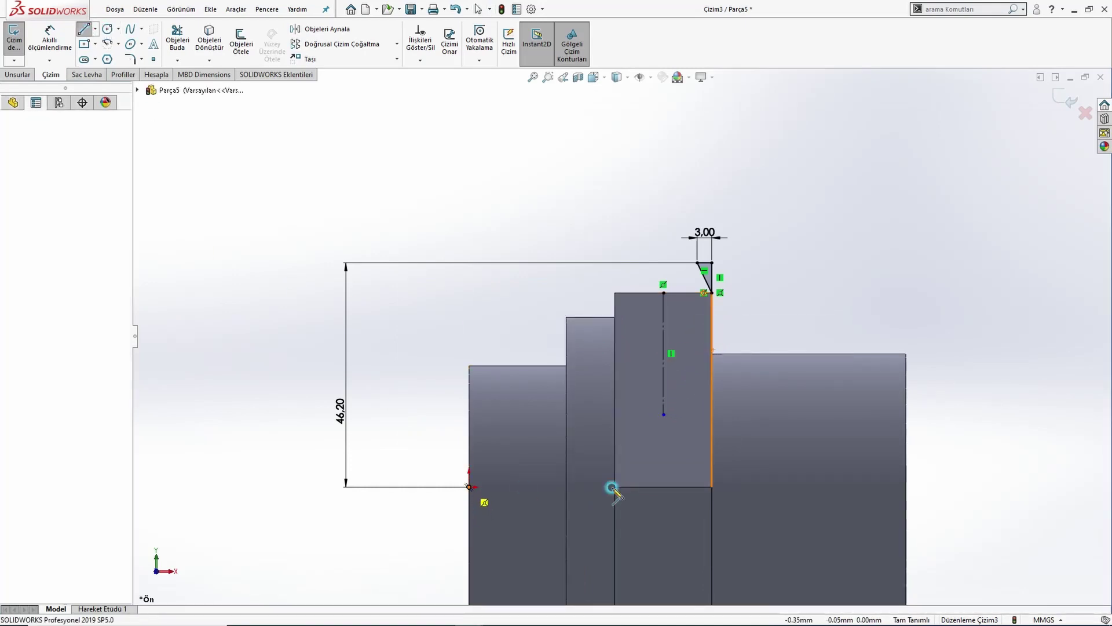
pyautogui.click(1018, 486)
pyautogui.press('Escape')
pyautogui.click(995, 487)
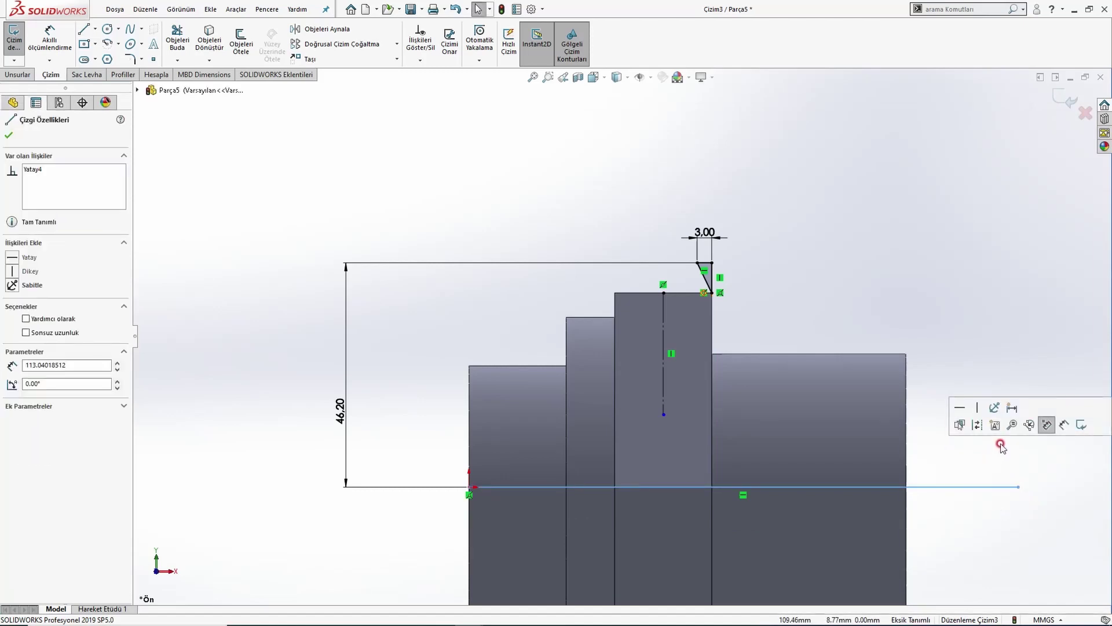
pyautogui.click(1045, 424)
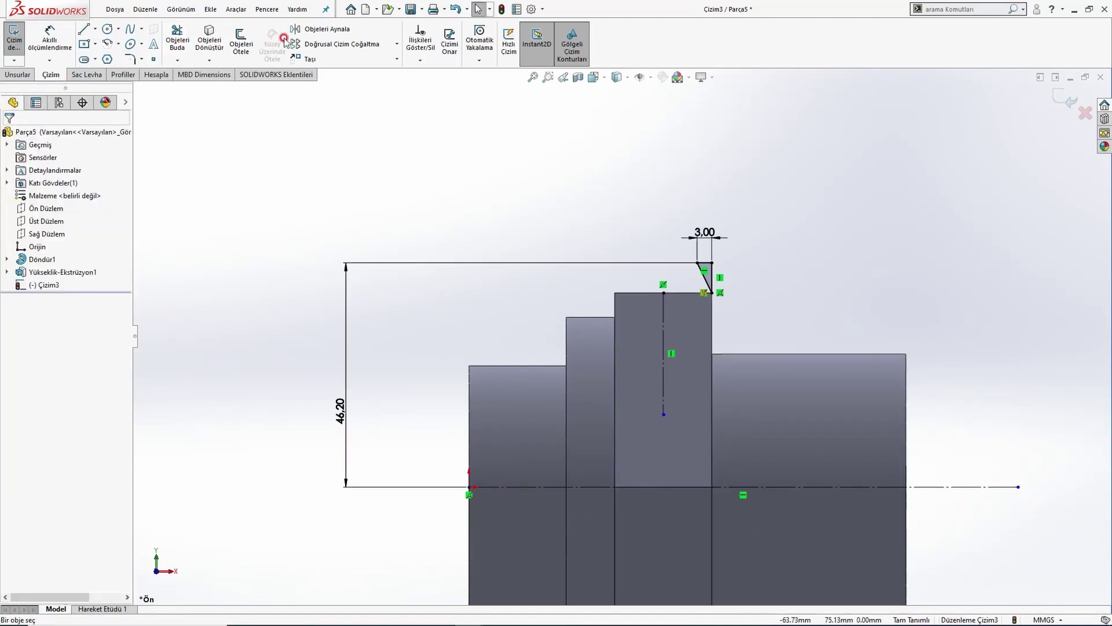
# Step: Mirror the triangle's three lines about the vertical construction line, keeping the original
pyautogui.click(312, 29)
pyautogui.moveTo(743, 307); pyautogui.dragTo(743, 307)
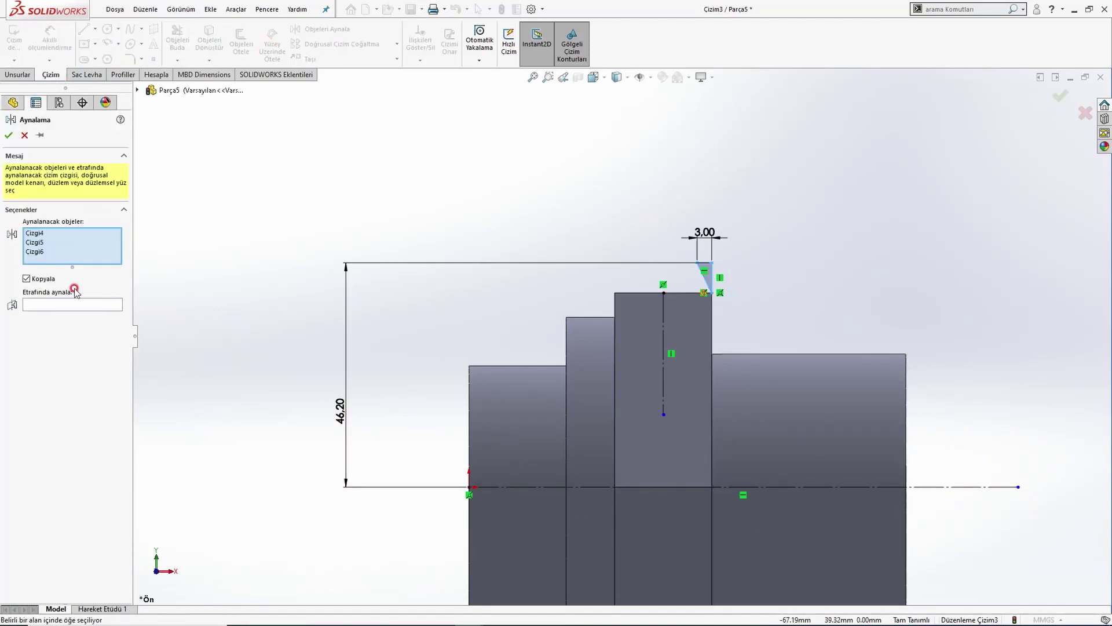
pyautogui.click(44, 303)
pyautogui.click(664, 346)
pyautogui.moveTo(606, 352); pyautogui.dragTo(567, 376, button='middle')
pyautogui.click(9, 135)
# Step: Cut both triangles from the hexagon with a 360° revolved cut about the horizontal construction line
pyautogui.scroll(2, 703, 321)
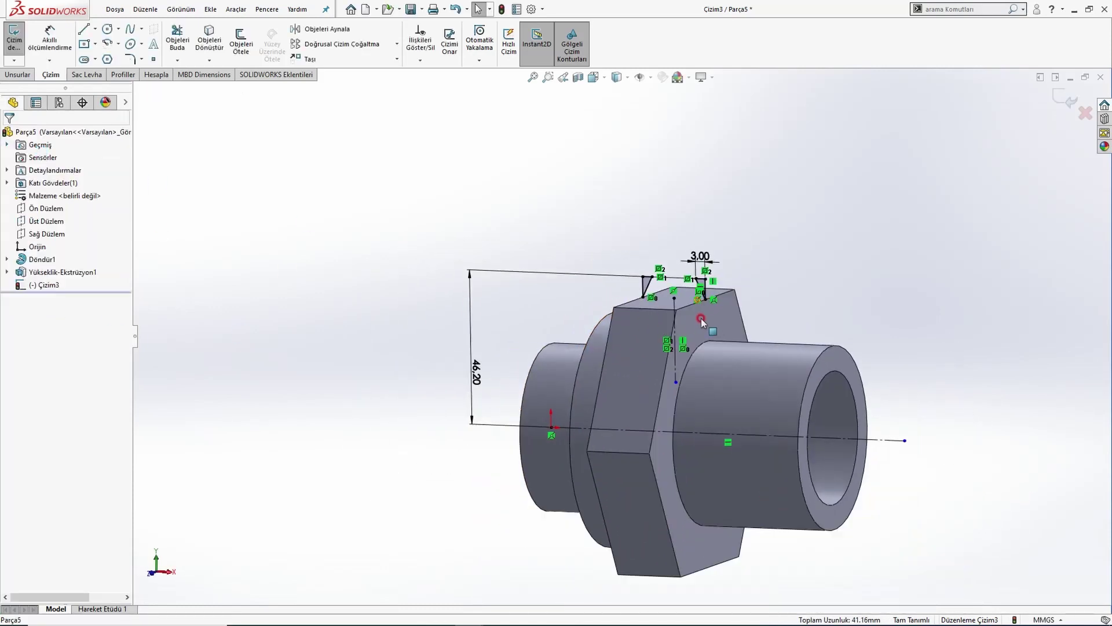
pyautogui.moveTo(702, 320)
pyautogui.mouseDown(button='middle')
pyautogui.moveTo(623, 332)
pyautogui.moveTo(693, 300)
pyautogui.moveTo(680, 300)
pyautogui.moveTo(683, 316)
pyautogui.mouseUp(button='middle')
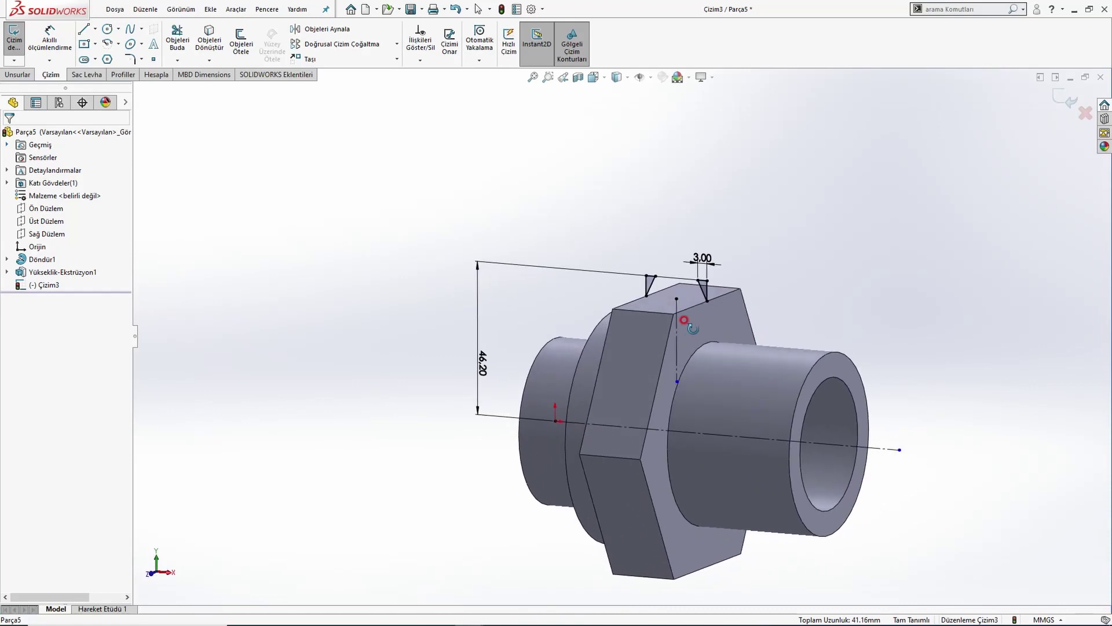
pyautogui.click(18, 75)
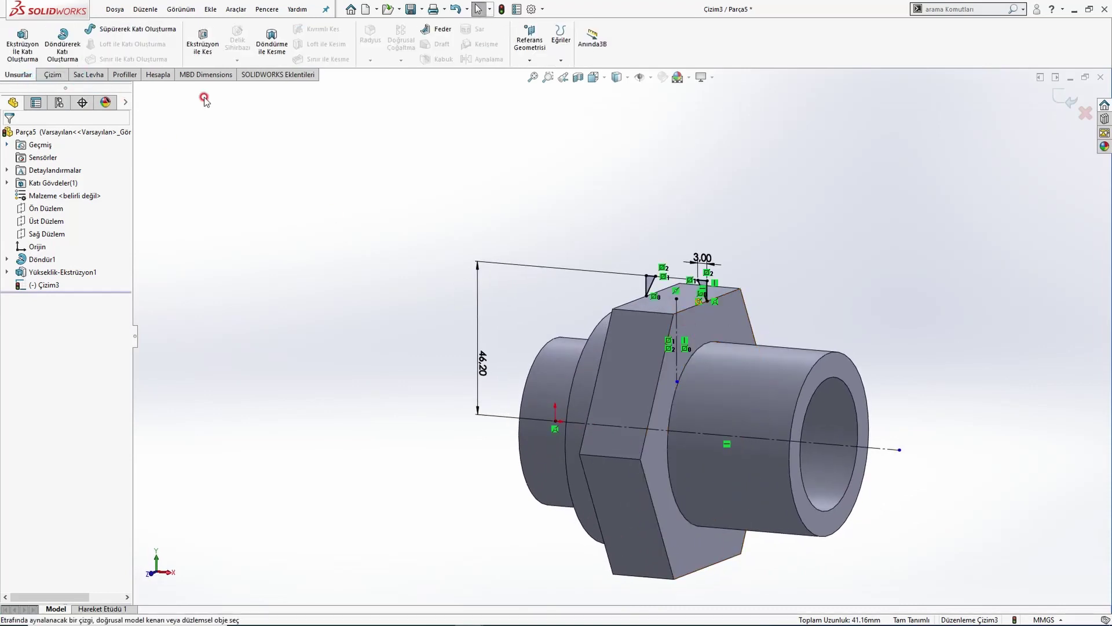
pyautogui.click(272, 57)
pyautogui.click(698, 434)
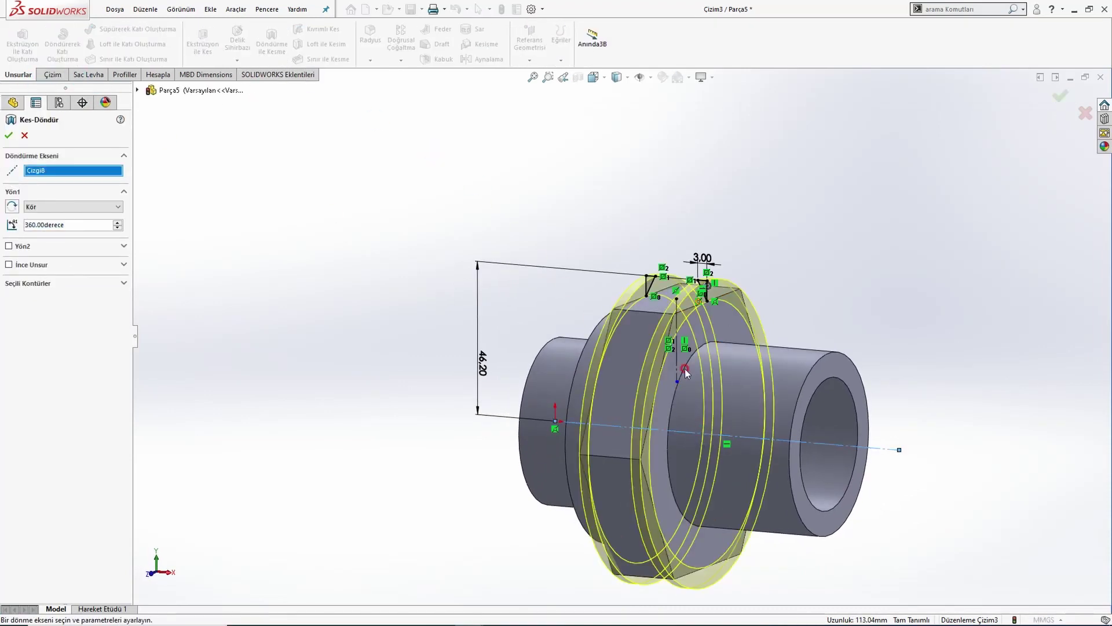
pyautogui.scroll(-2, 662, 308)
pyautogui.moveTo(638, 318); pyautogui.dragTo(614, 289, button='middle')
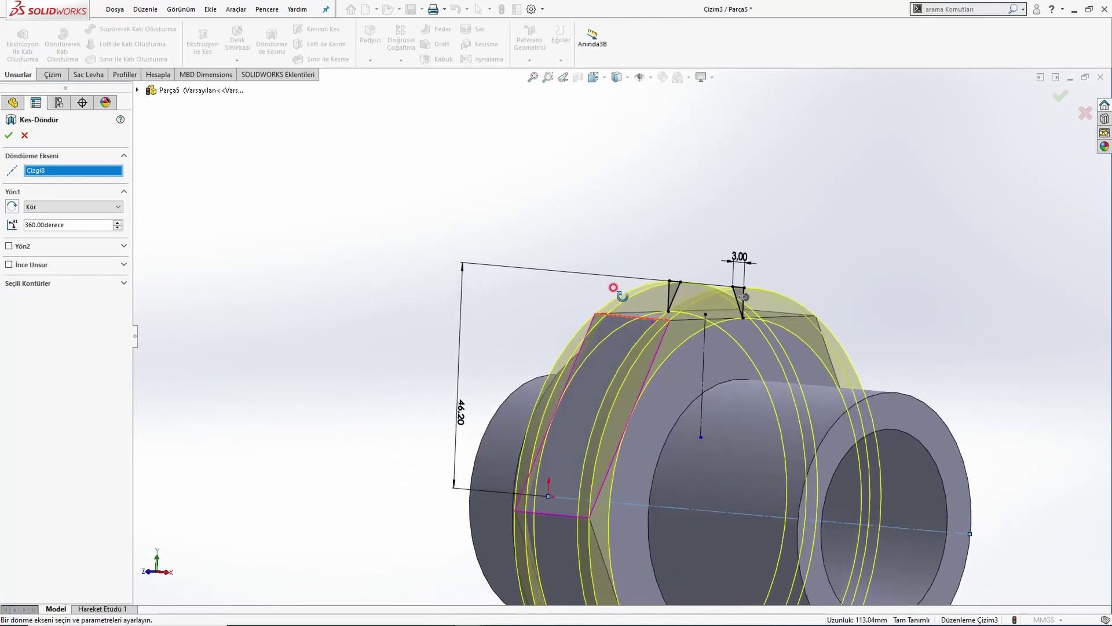
pyautogui.click(8, 135)
# Step: Consult the slot view in the PDF drawing and start a sketch on the top plane (Üst Düzlem)
pyautogui.scroll(3, 629, 346)
pyautogui.moveTo(685, 345); pyautogui.dragTo(712, 358, button='middle')
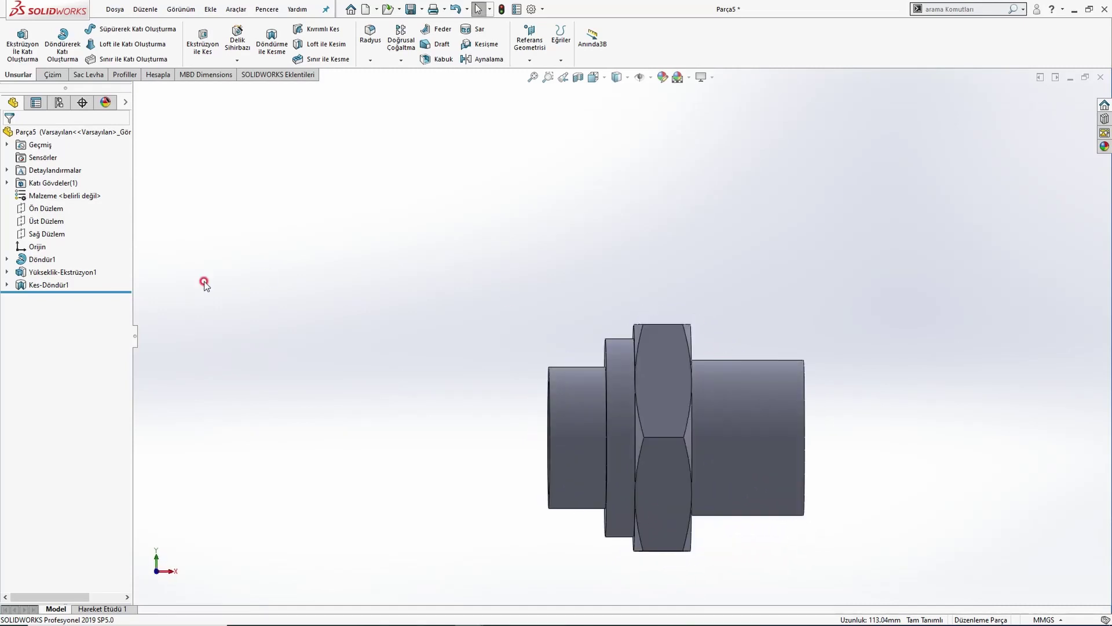
pyautogui.click(40, 223)
pyautogui.hotkey('alt', 'Tab')
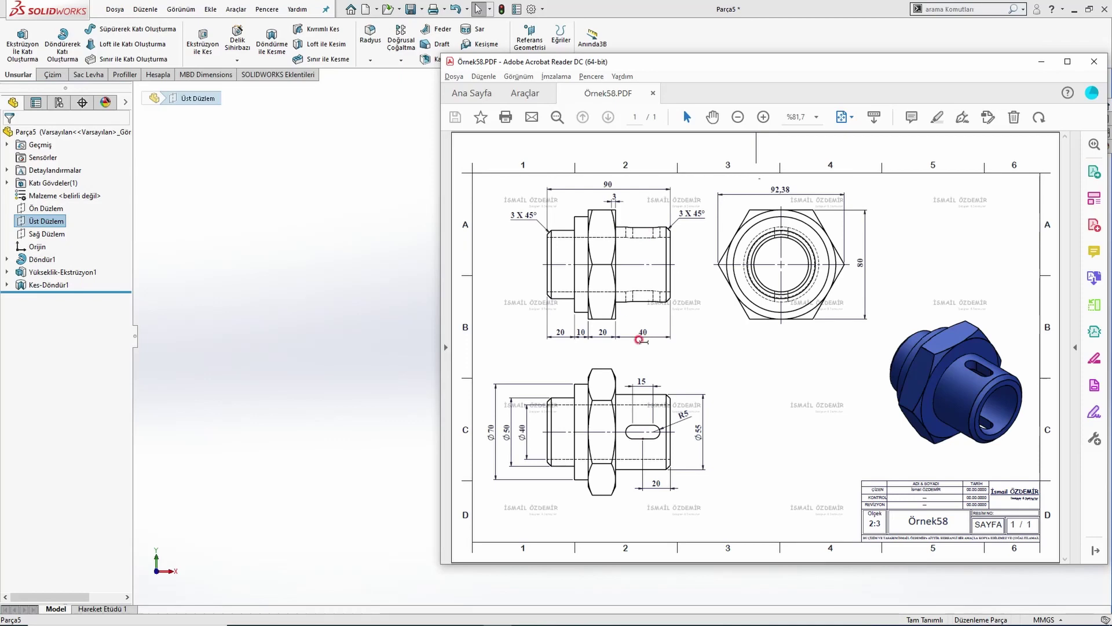
pyautogui.click(308, 311)
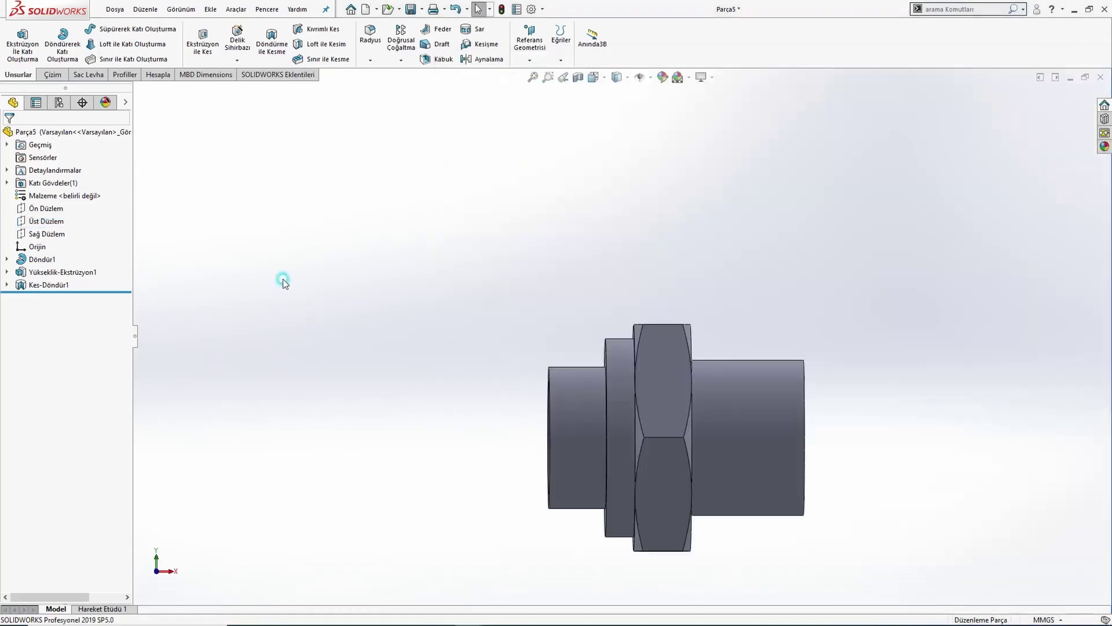
pyautogui.click(40, 223)
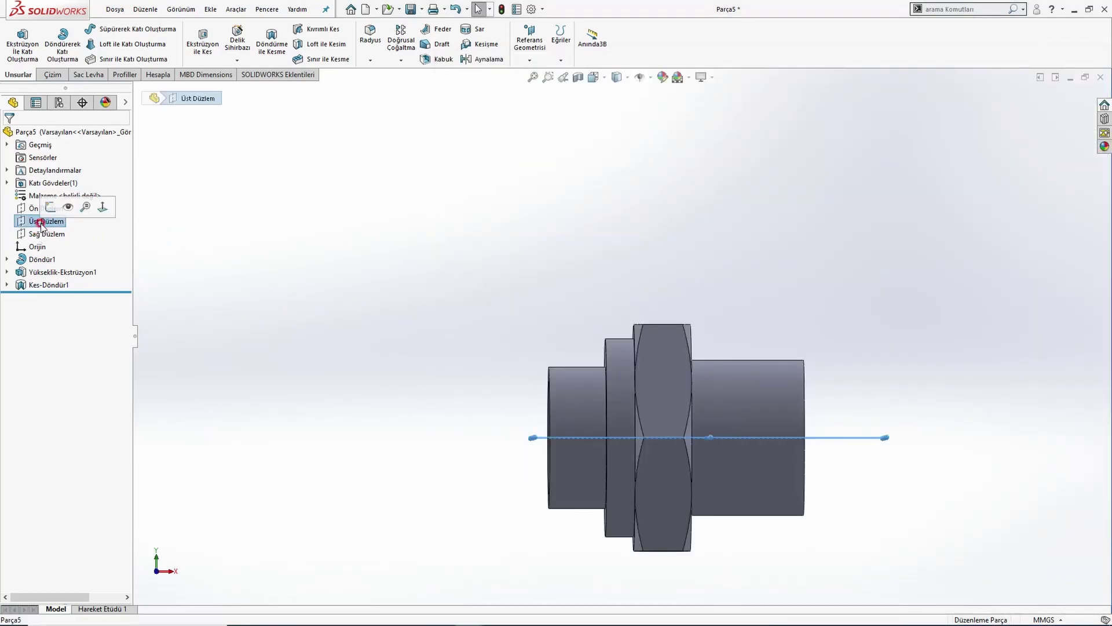
pyautogui.click(51, 206)
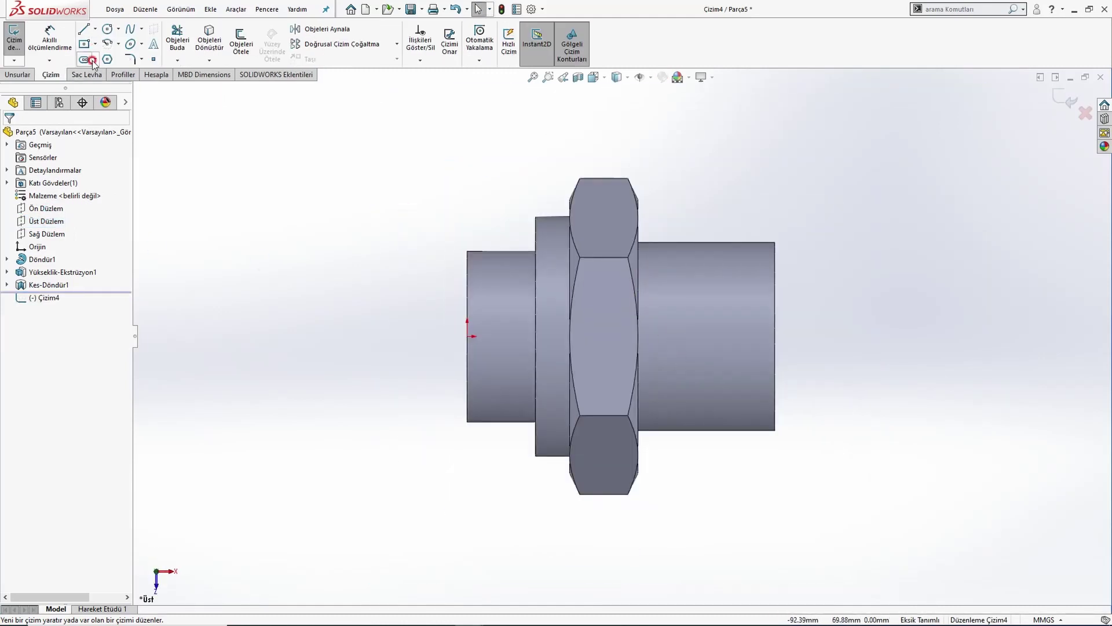
# Step: Draw a horizontal centerpoint slot on the long cylinder's axis, about 30 mm between arc centres and 13 mm wide
pyautogui.click(686, 335)
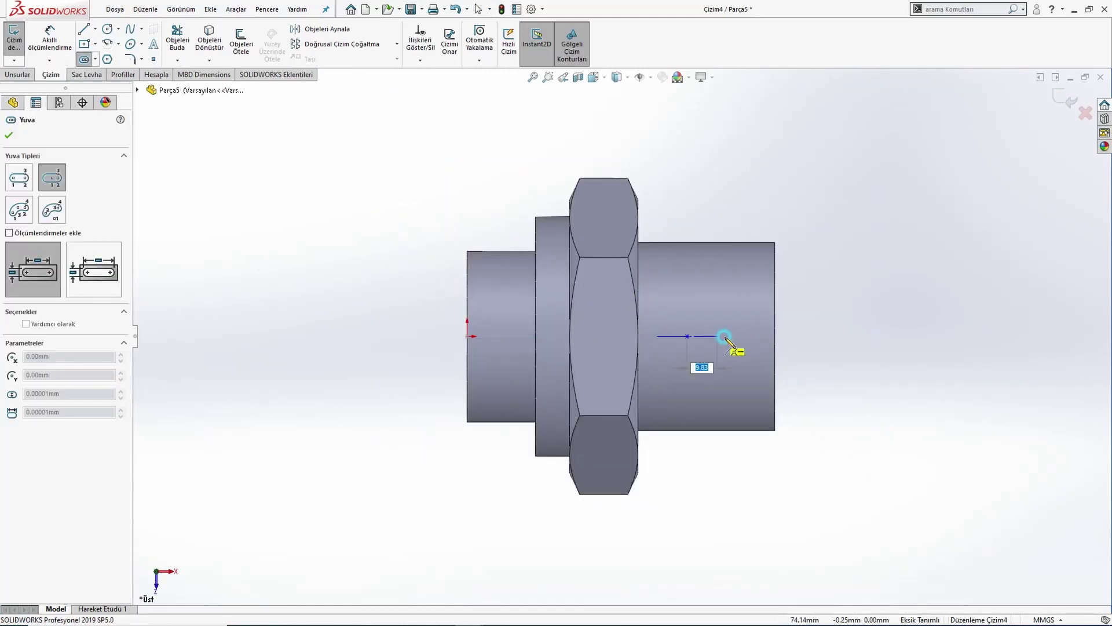
pyautogui.click(737, 338)
pyautogui.click(744, 316)
pyautogui.press('Escape')
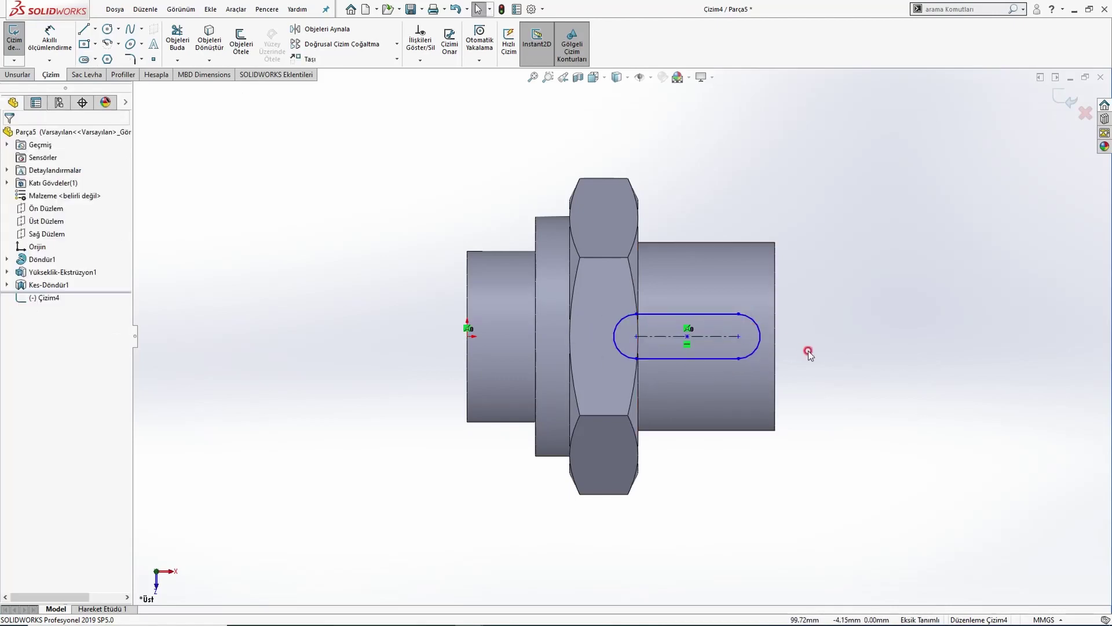
# Step: Consult the slot dimensions in the PDF drawing and dimension the slot's end-arc radius as 5 mm
pyautogui.hotkey('alt', 'Tab')
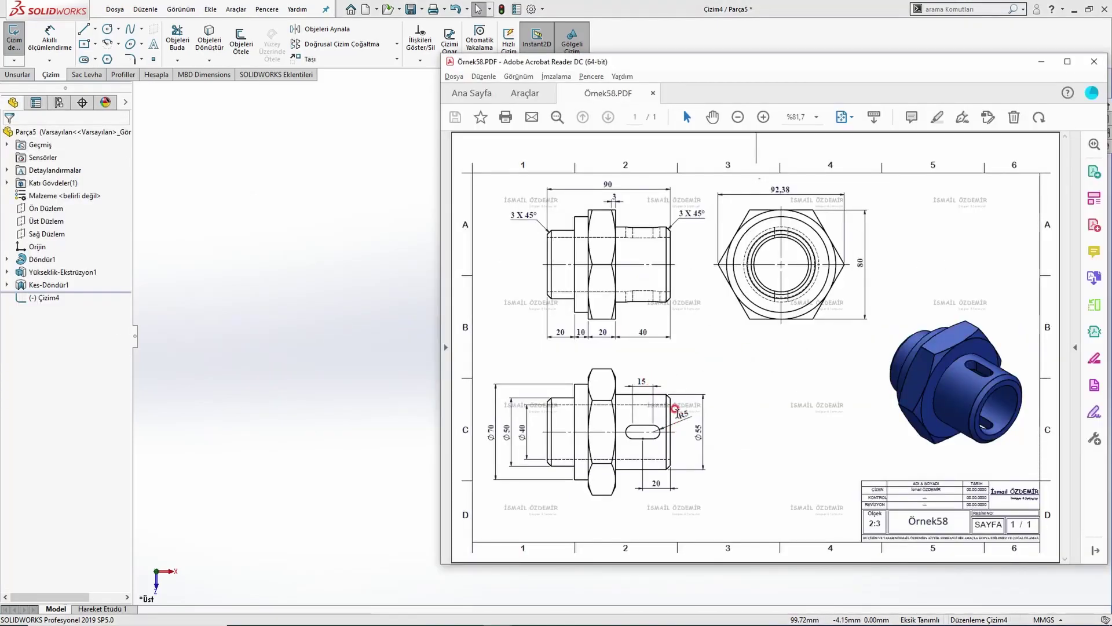
pyautogui.click(408, 336)
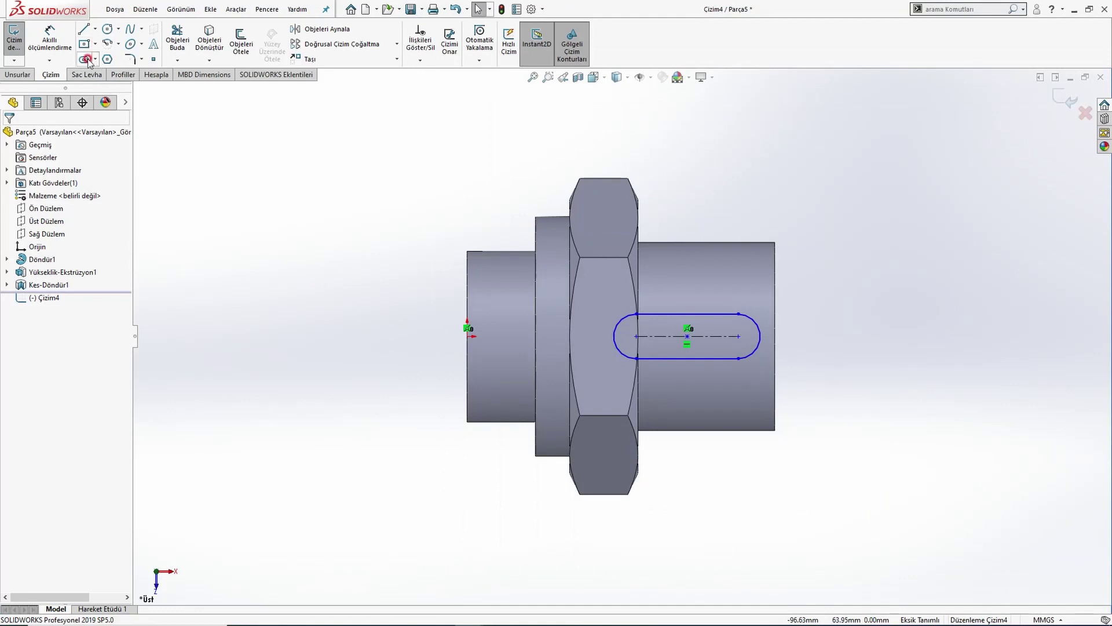
pyautogui.click(65, 46)
pyautogui.click(765, 336)
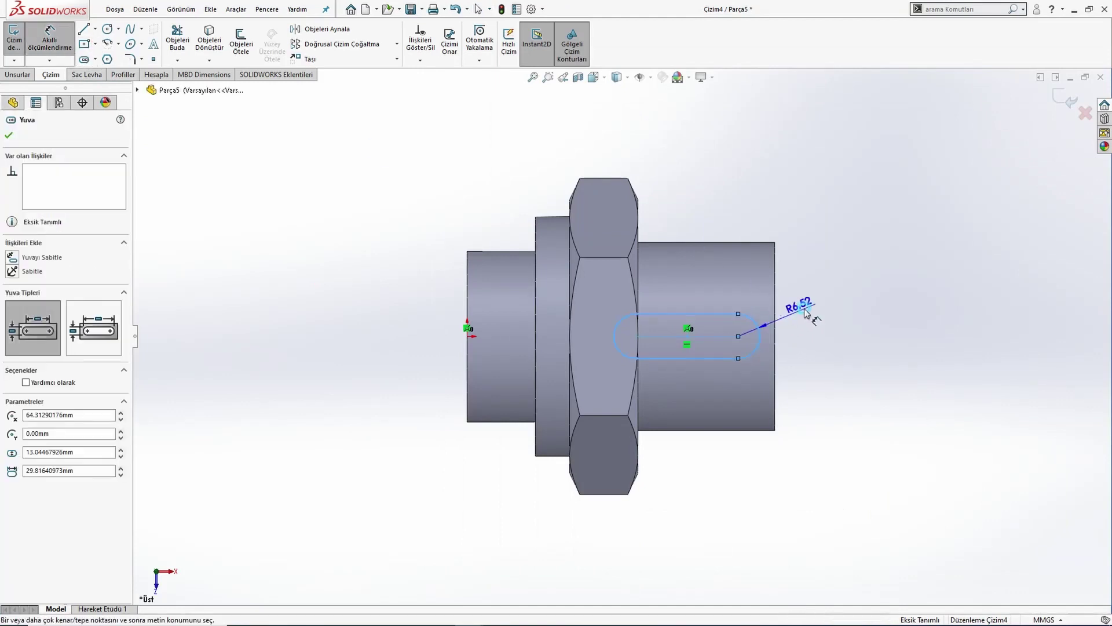
pyautogui.click(820, 300)
pyautogui.write('5')
pyautogui.press('Return')
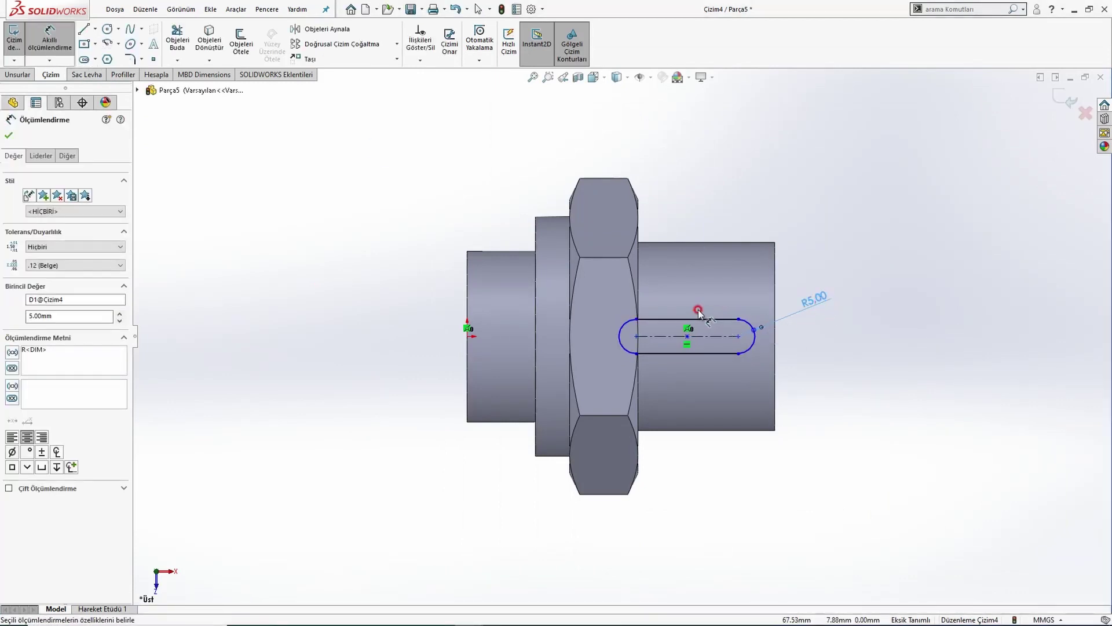
# Step: Dimension the slot's straight length between arc centres as 15 mm
pyautogui.click(696, 318)
pyautogui.click(683, 223)
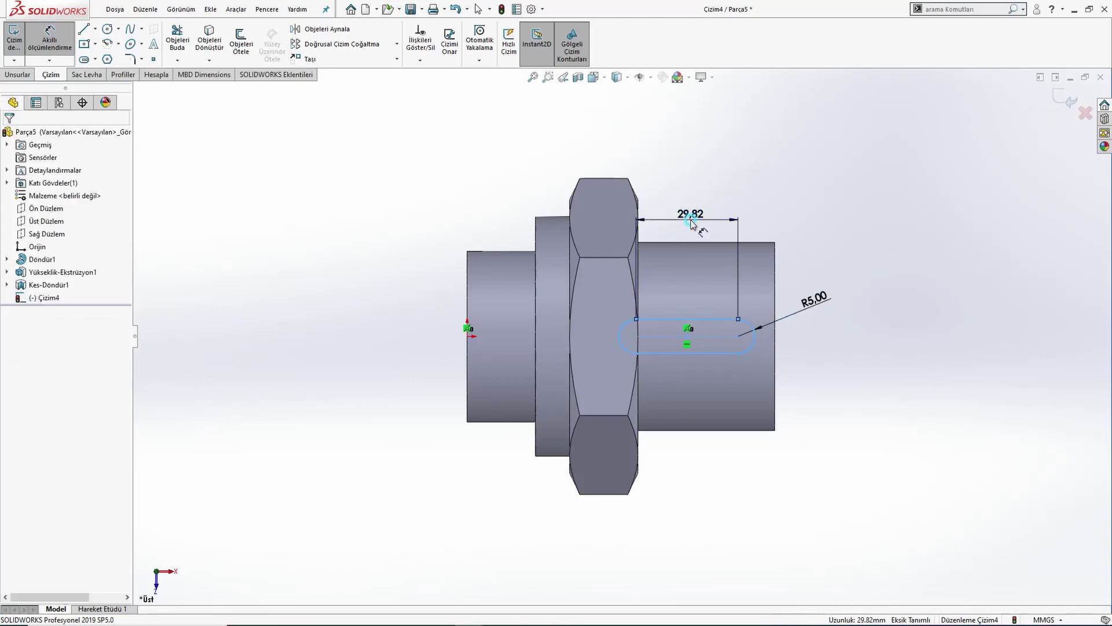
pyautogui.write('15')
pyautogui.press('Return')
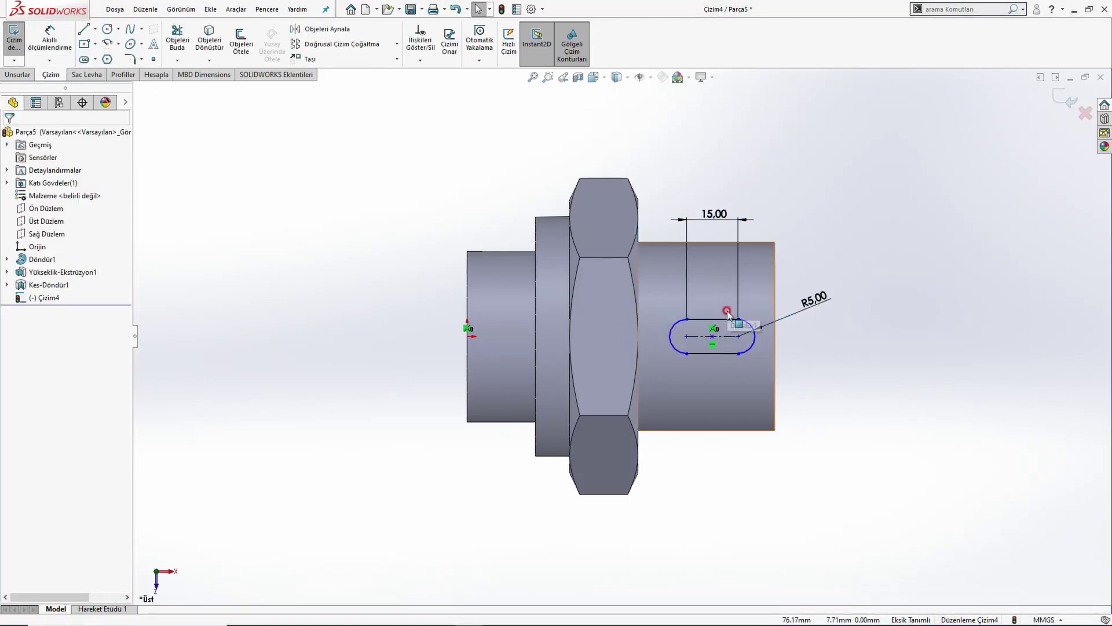
# Step: Check the slot's position in the PDF drawing and dimension its centre 20 mm from the long cylinder's free end
pyautogui.hotkey('alt', 'Tab')
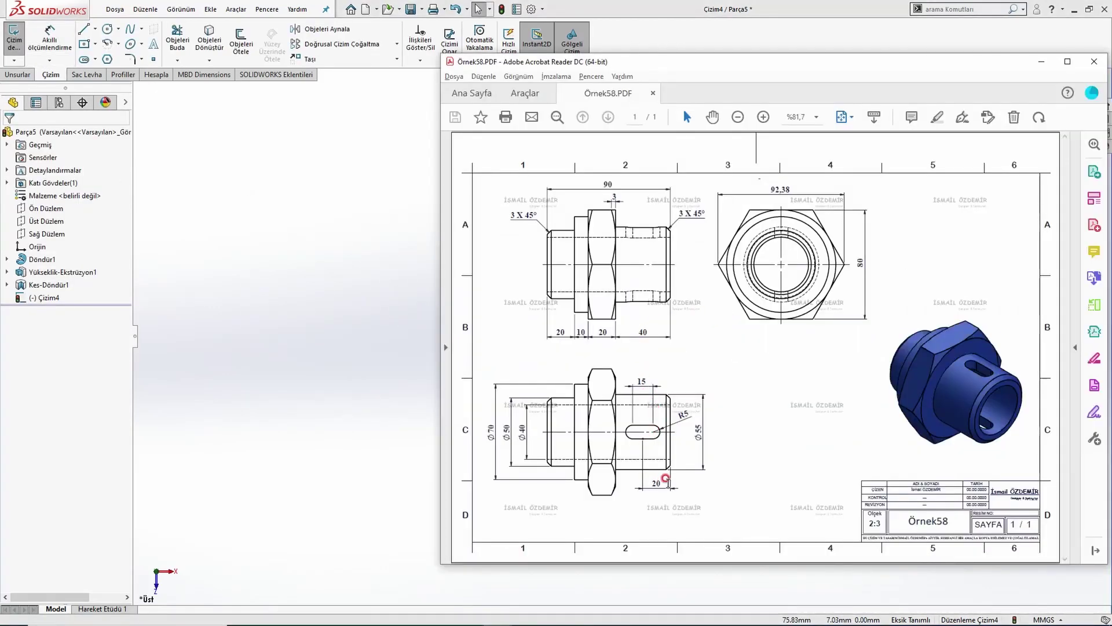
pyautogui.click(400, 377)
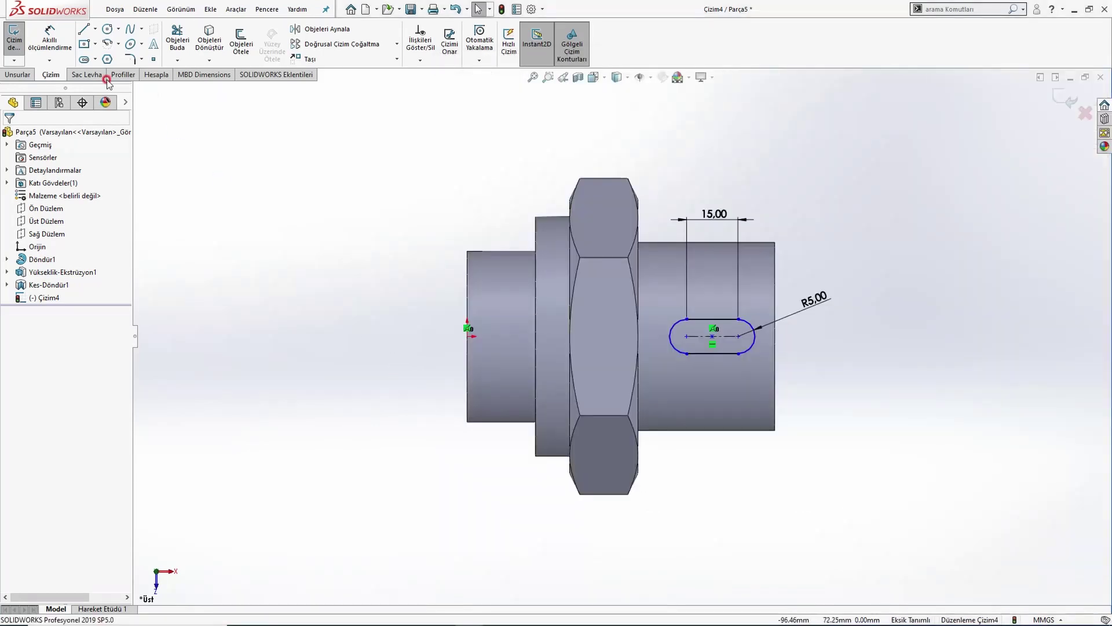
pyautogui.click(713, 340)
pyautogui.click(774, 348)
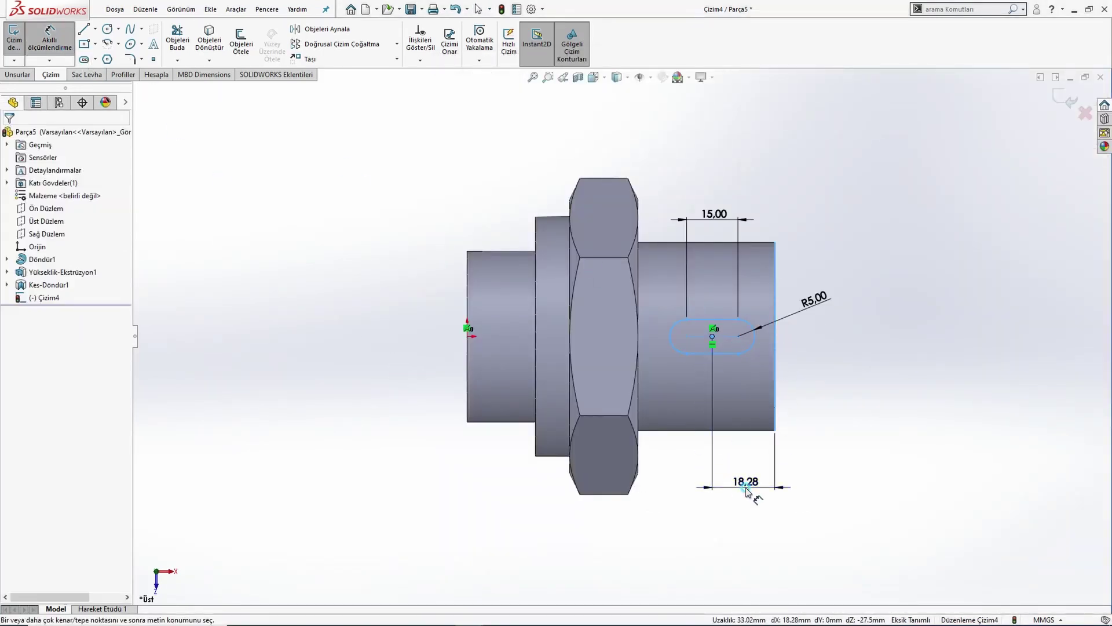
pyautogui.click(745, 492)
pyautogui.write('20')
pyautogui.press('Return')
pyautogui.press('Escape')
# Step: Cut the slot through both walls of the long cylinder with an extruded cut set to through all in both directions (Tümünden - Her İkisinden)
pyautogui.scroll(1, 676, 451)
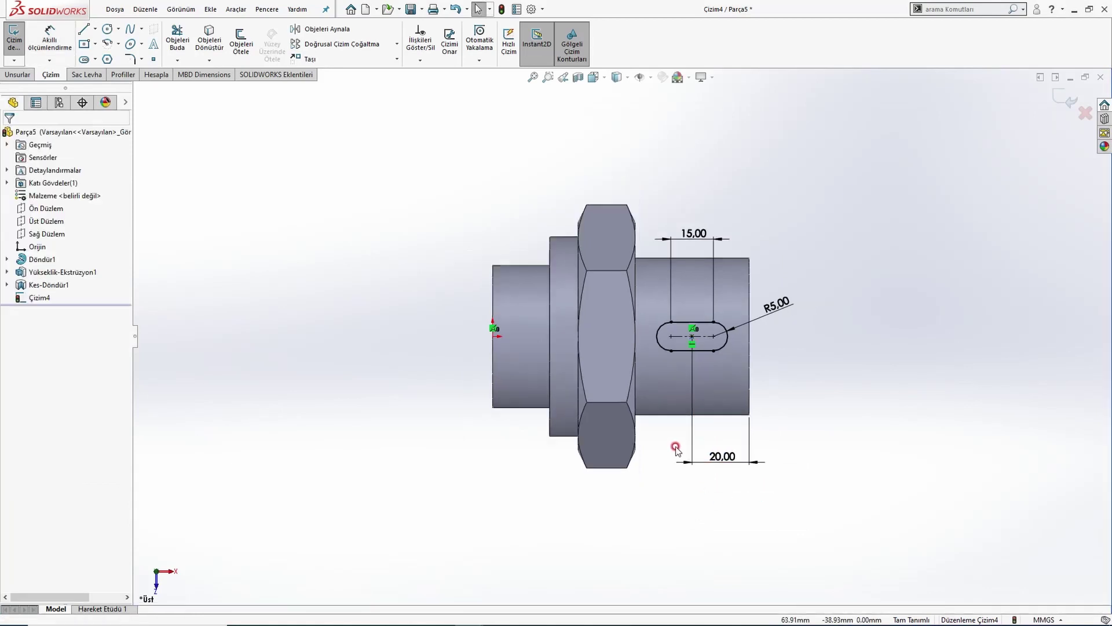
pyautogui.moveTo(676, 450); pyautogui.dragTo(585, 244, button='middle')
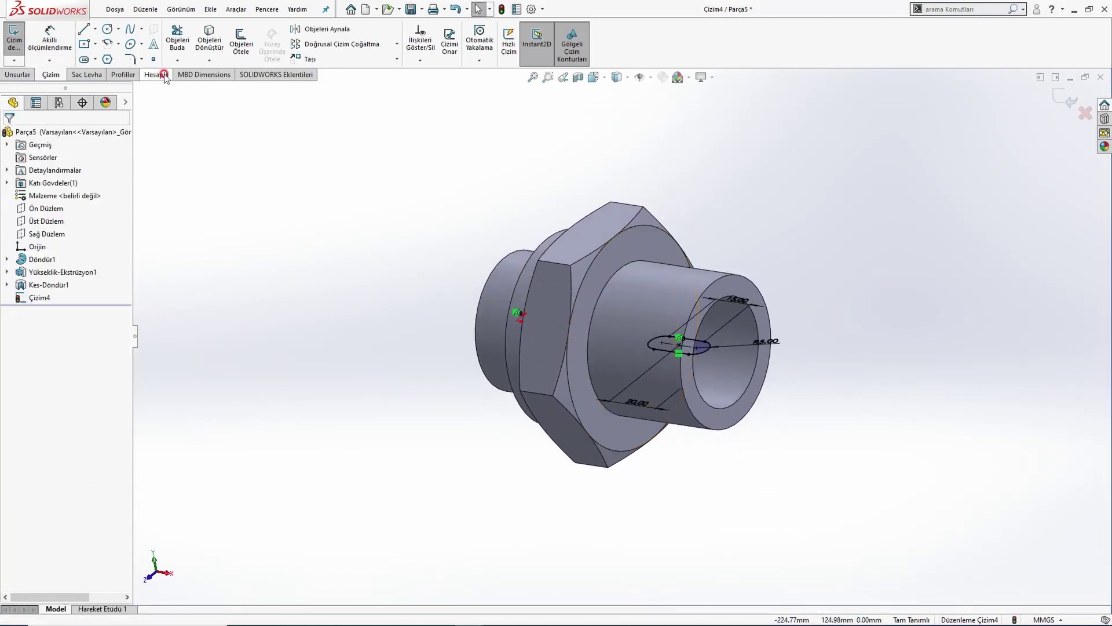
pyautogui.click(19, 75)
pyautogui.click(202, 40)
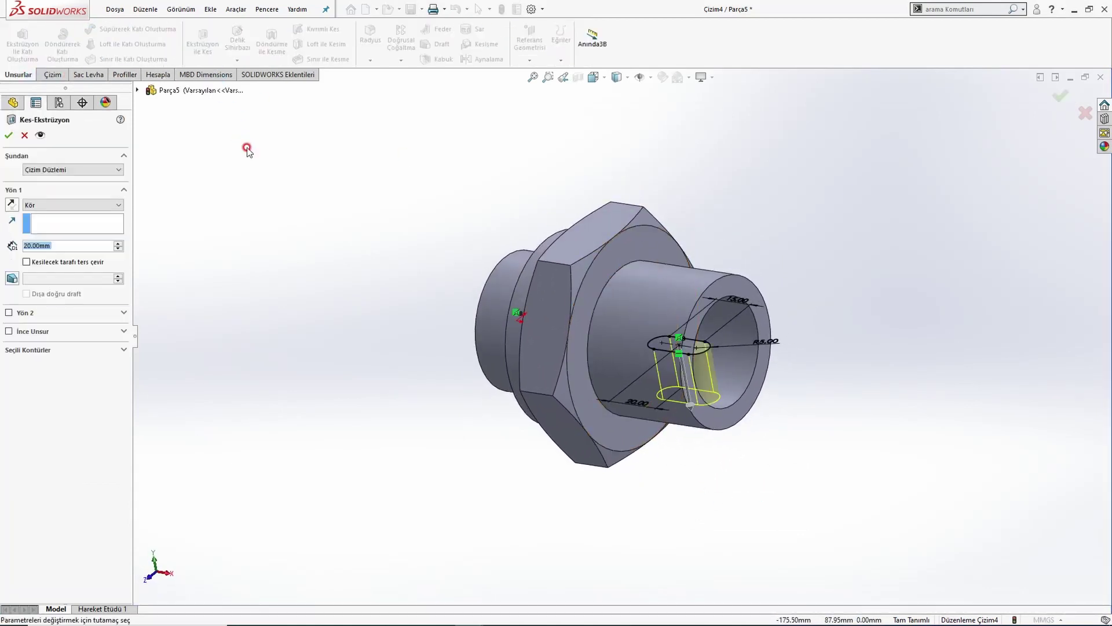
pyautogui.click(81, 201)
pyautogui.click(81, 229)
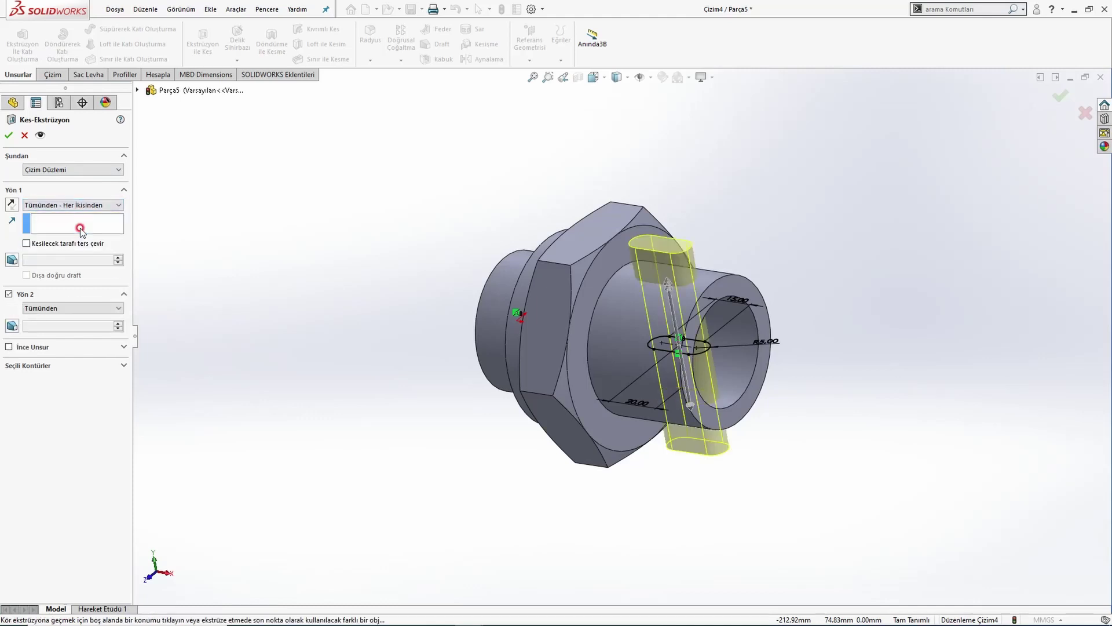
pyautogui.click(7, 136)
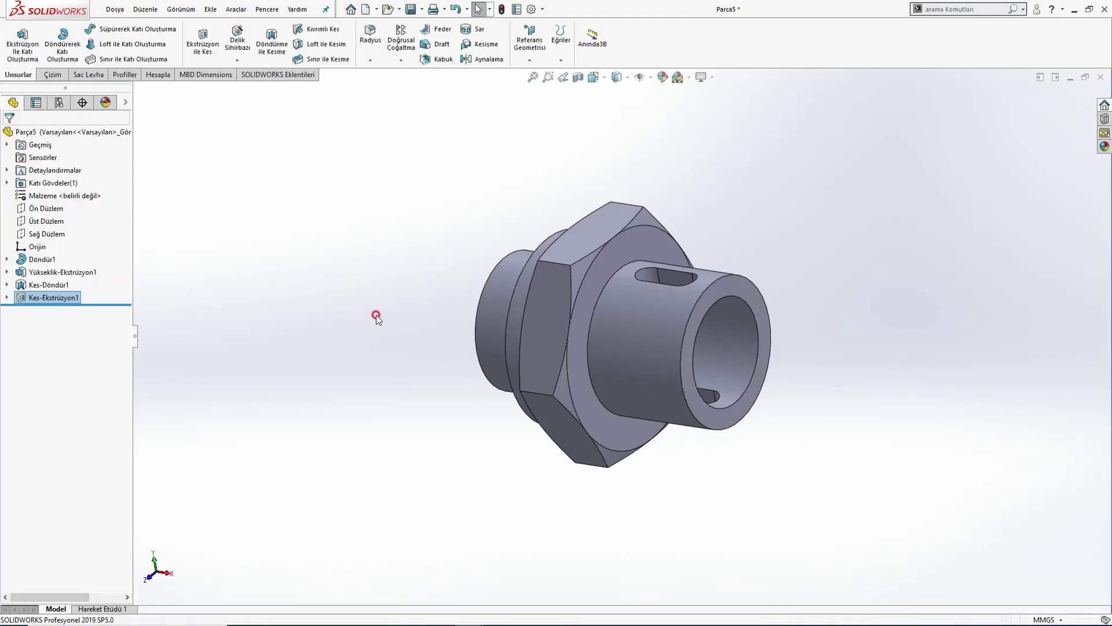
# Step: Inspect the cut part from several sides and consult the end-chamfer callouts in the PDF drawing
pyautogui.moveTo(380, 235); pyautogui.dragTo(541, 298, button='middle')
pyautogui.hotkey('ctrl', '1')
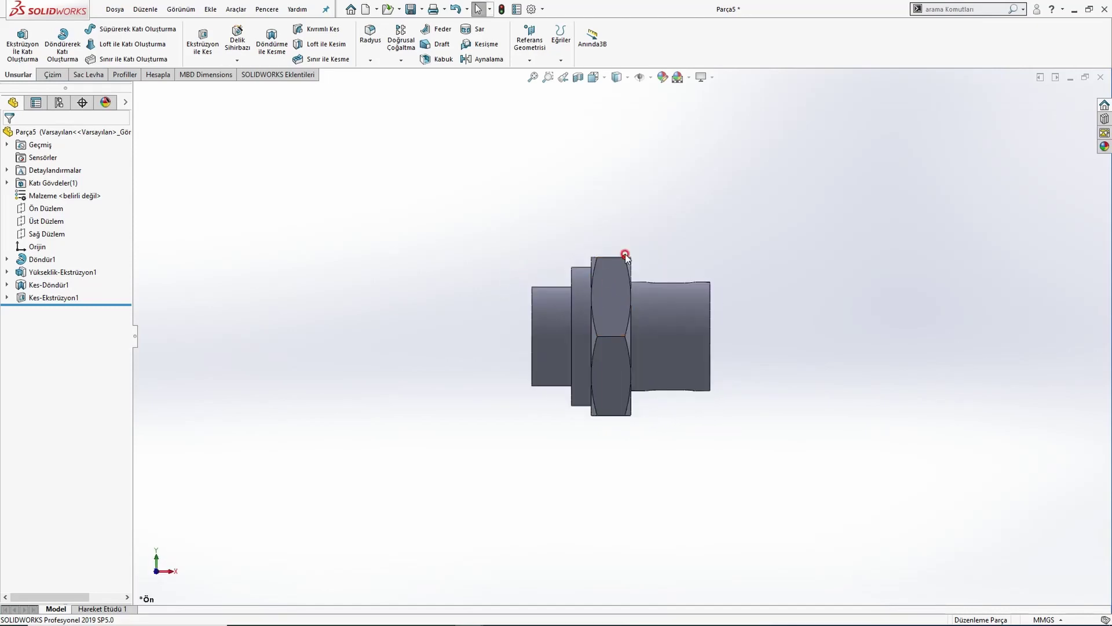
pyautogui.scroll(-5, 648, 232)
pyautogui.moveTo(695, 188); pyautogui.dragTo(633, 266, button='middle')
pyautogui.scroll(-3, 633, 266)
pyautogui.hotkey('alt', 'Tab')
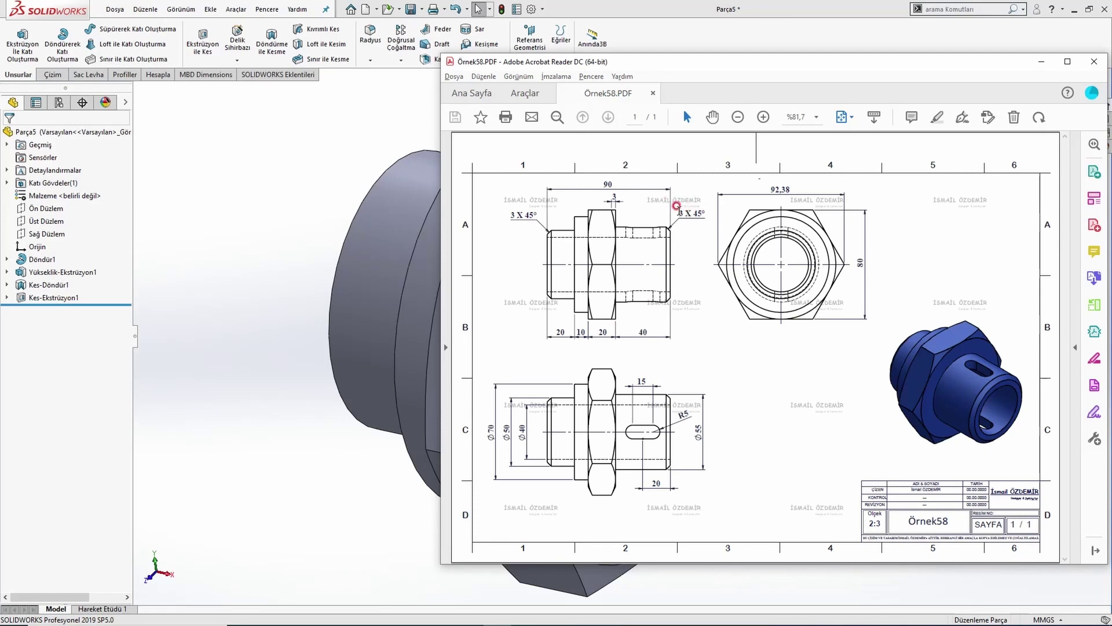
pyautogui.click(296, 173)
# Step: Chamfer the outer end edges of the short and long cylinders by 3 mm at 45°
pyautogui.scroll(4, 595, 344)
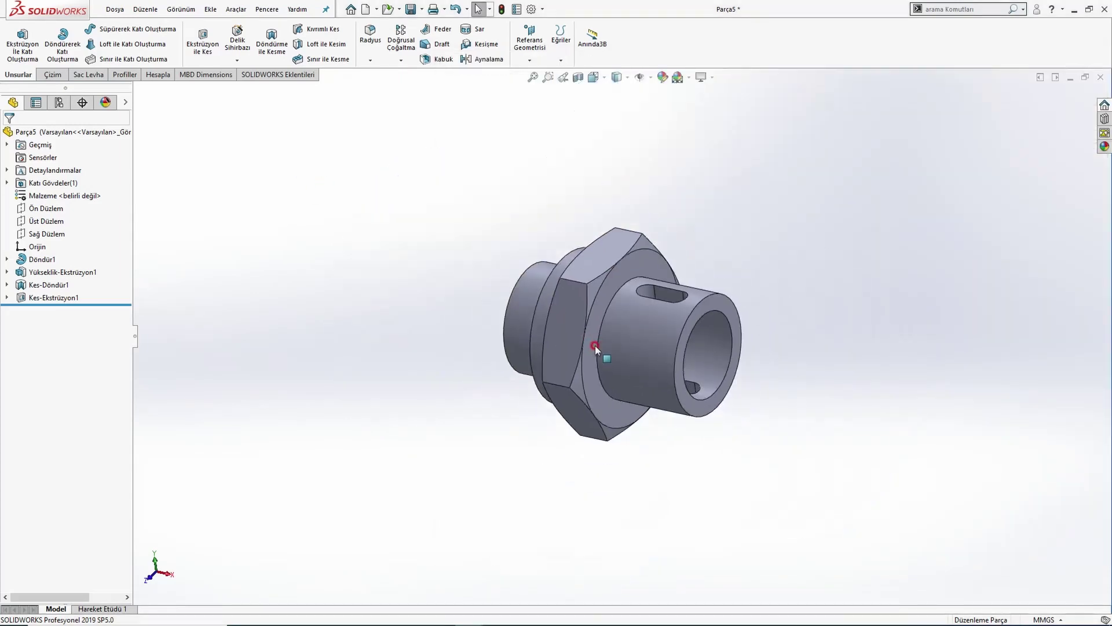
pyautogui.moveTo(596, 345); pyautogui.dragTo(523, 272, button='middle')
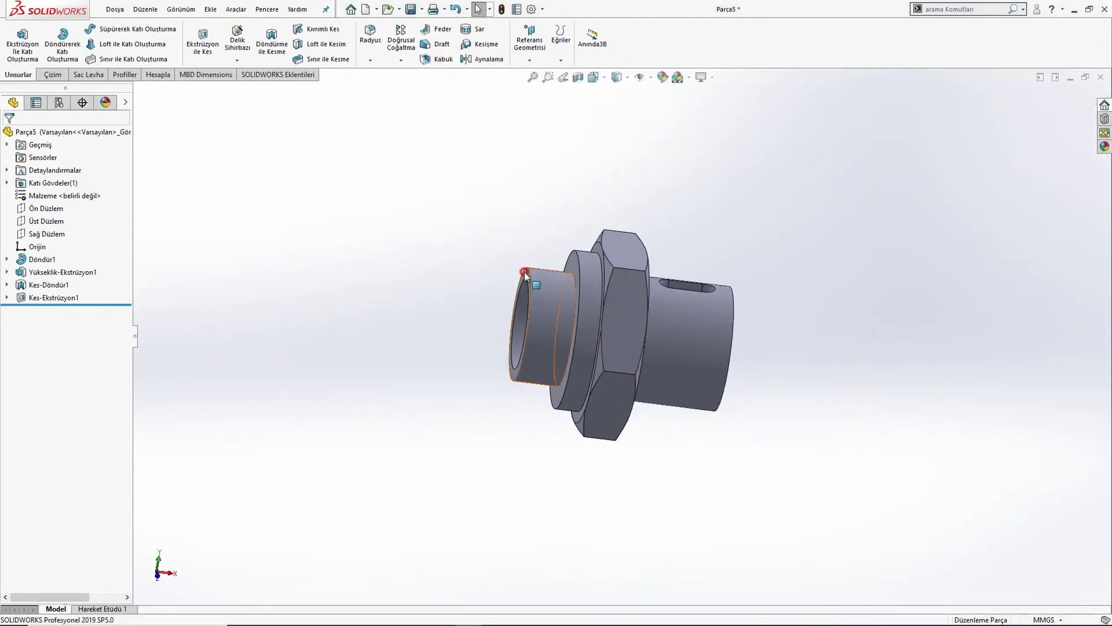
pyautogui.click(378, 60)
pyautogui.click(384, 86)
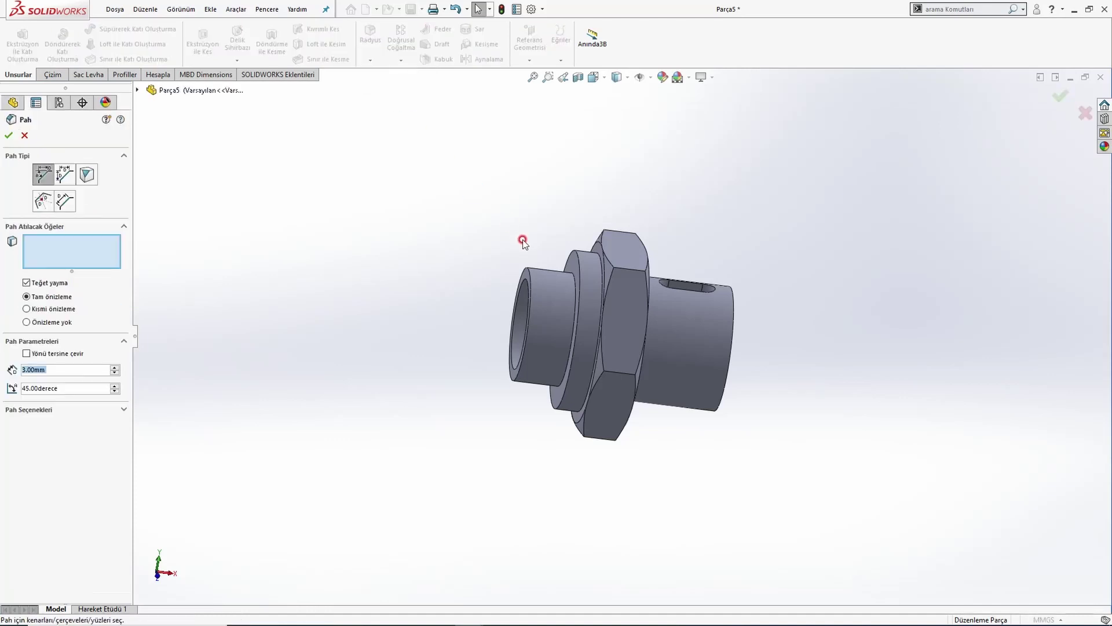
pyautogui.click(530, 272)
pyautogui.moveTo(578, 301); pyautogui.dragTo(711, 294, button='middle')
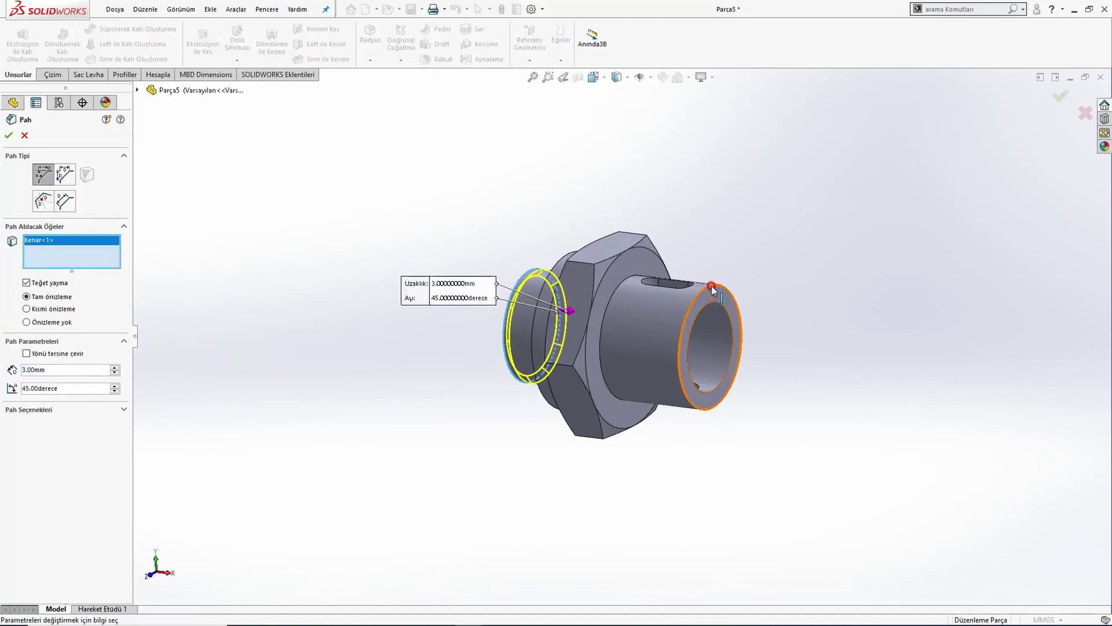
pyautogui.click(711, 286)
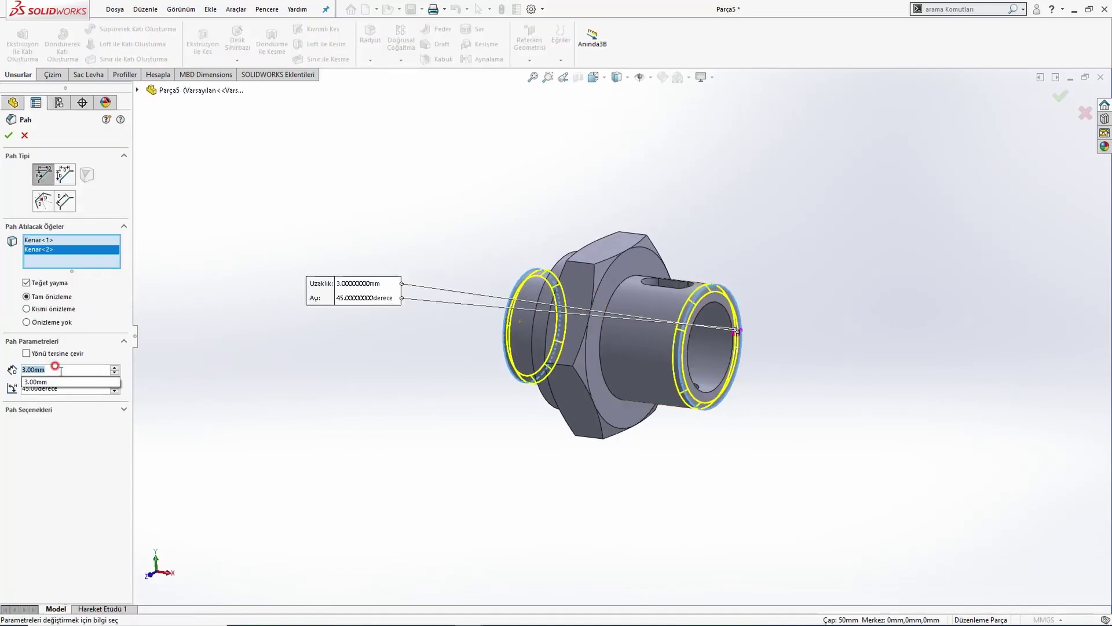
pyautogui.write('3')
pyautogui.press('Return')
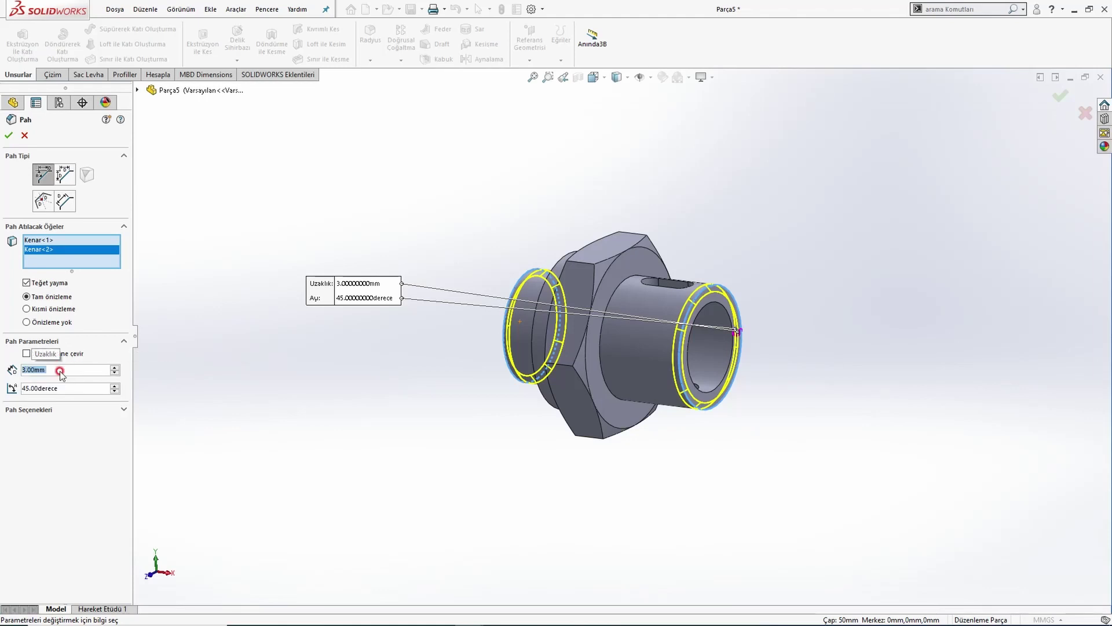
pyautogui.click(33, 386)
pyautogui.click(6, 139)
pyautogui.click(8, 137)
# Step: Apply a blue appearance to the whole part (Parça5) in isometric view
pyautogui.moveTo(436, 248); pyautogui.dragTo(477, 275, button='middle')
pyautogui.hotkey('ctrl', '1')
pyautogui.press('f')
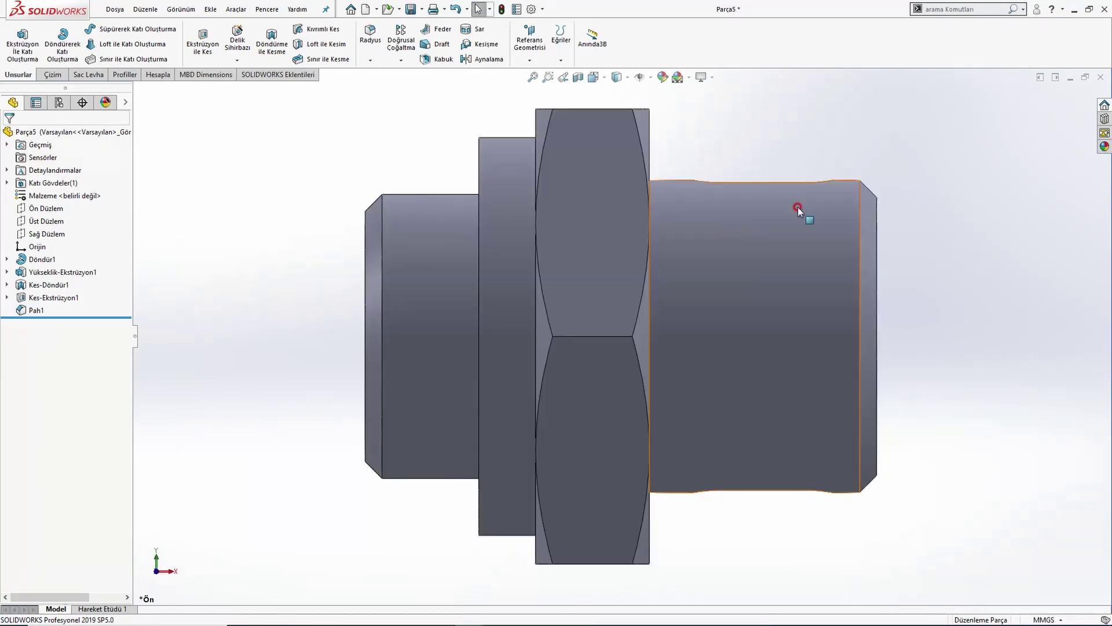
pyautogui.moveTo(1094, 177); pyautogui.dragTo(1031, 203, button='middle')
pyautogui.hotkey('ctrl', '7')
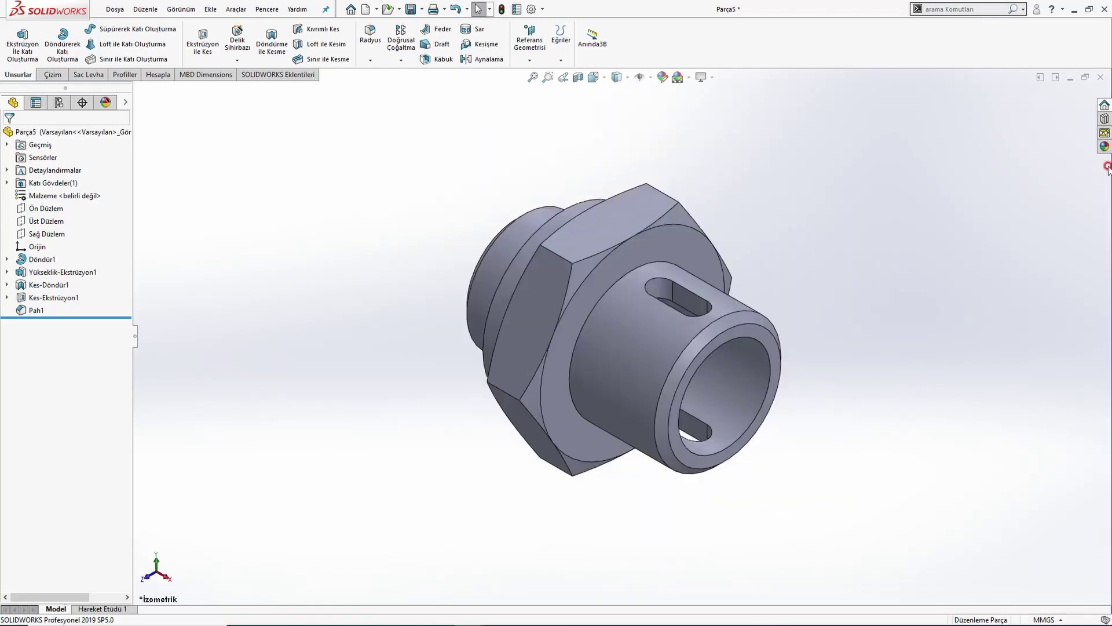
pyautogui.click(1105, 148)
pyautogui.moveTo(992, 392); pyautogui.dragTo(721, 303)
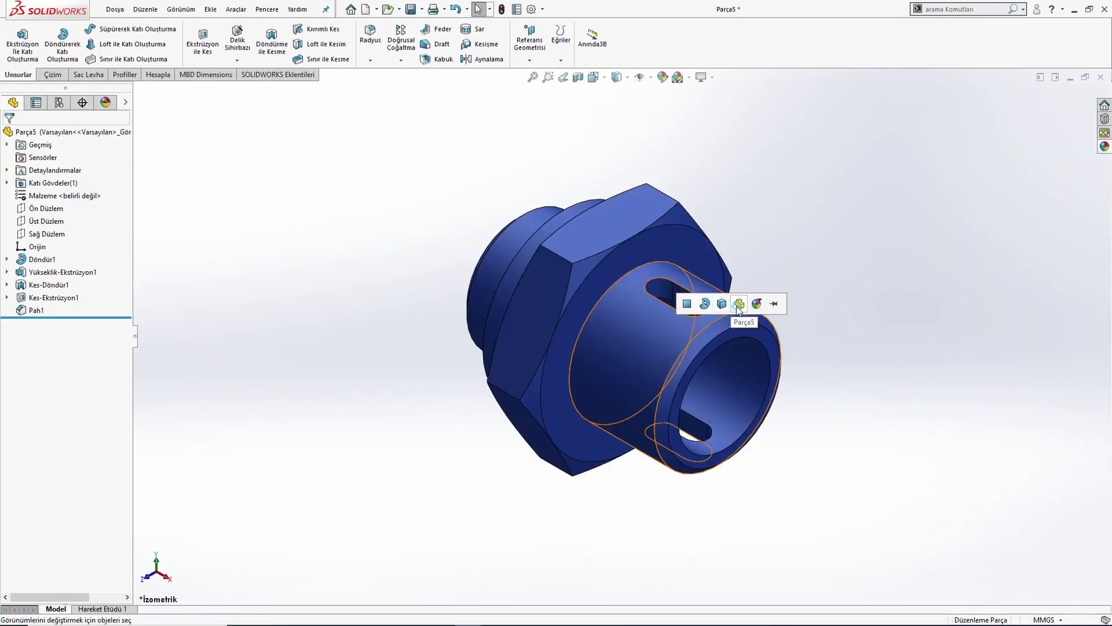
pyautogui.click(738, 305)
pyautogui.moveTo(736, 301); pyautogui.dragTo(752, 279, button='middle')
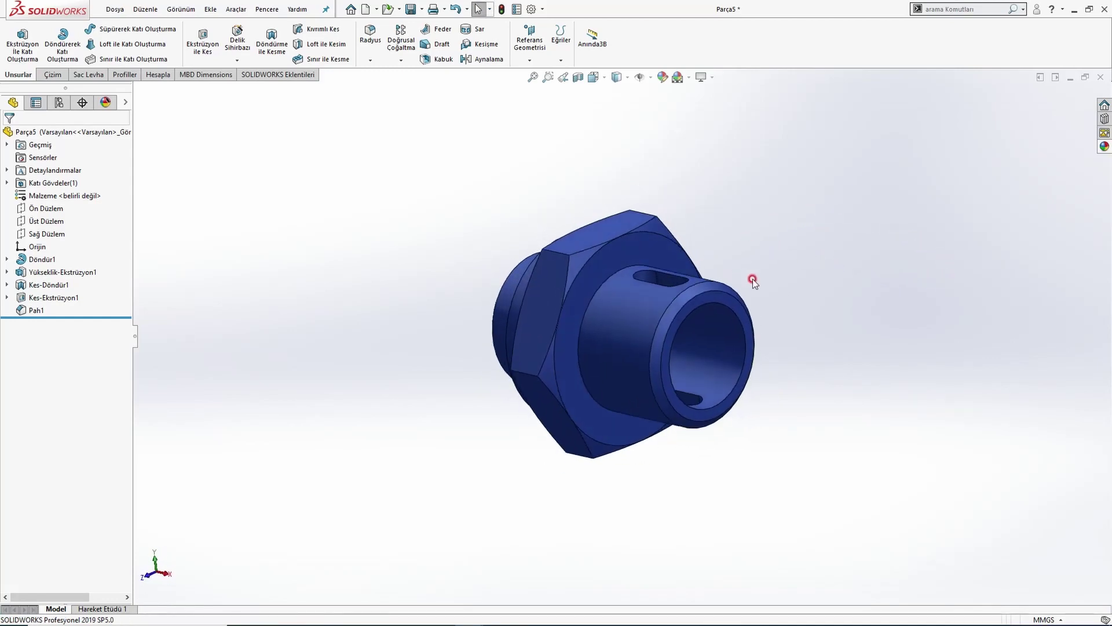